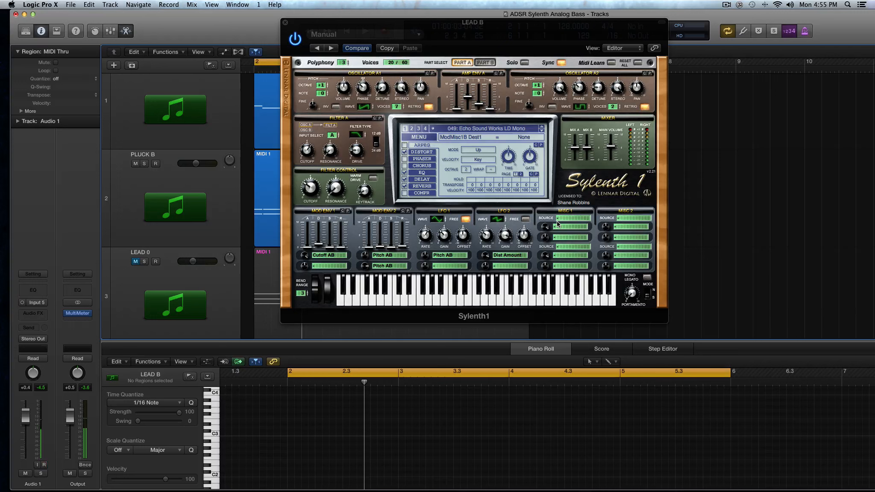
Set the first Misc 1 modulation source to ModWheel and try moving the on-screen mod wheel
{"action": "left_click", "coordinate": [561, 220]}
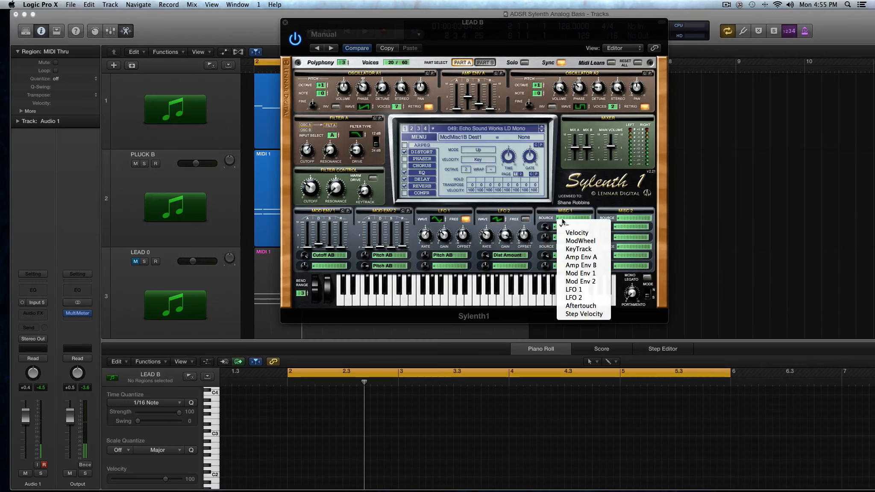
{"action": "left_click", "coordinate": [562, 219]}
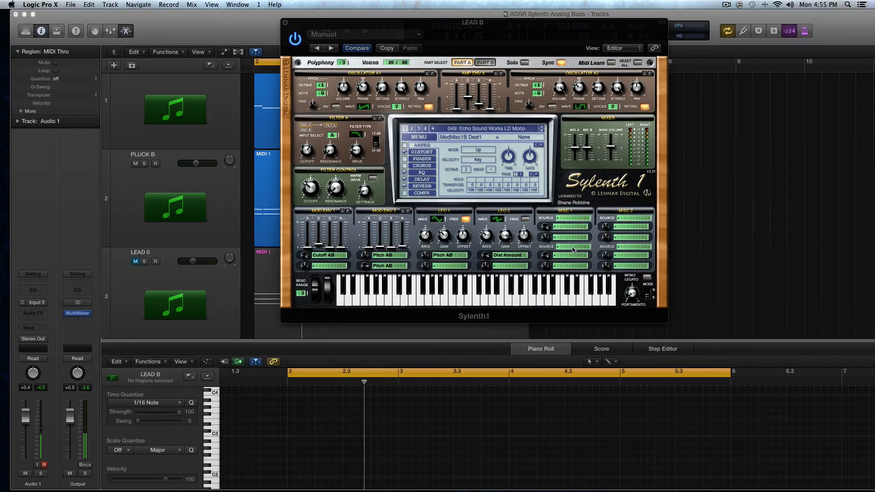
{"action": "left_click", "coordinate": [570, 219]}
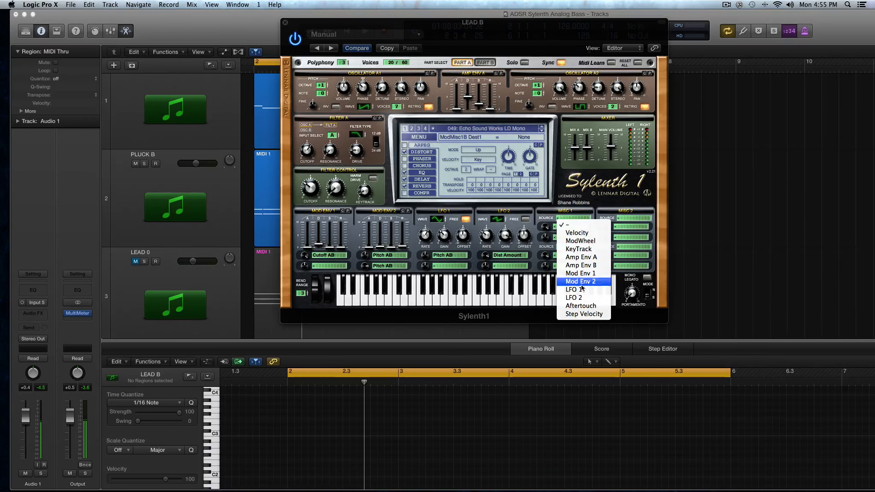
{"action": "left_click", "coordinate": [585, 241]}
{"action": "left_click_drag", "start_coordinate": [328, 293], "coordinate": [329, 324]}
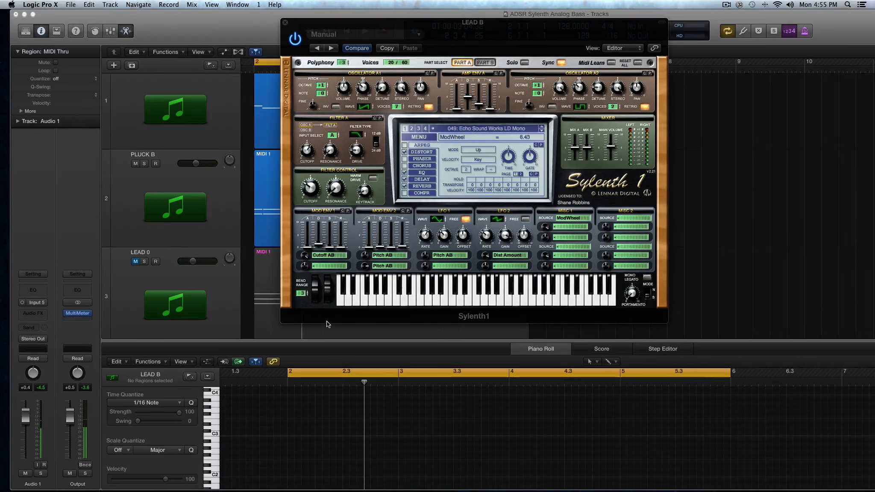
Route the first Misc 1 source to Cutoff AB and set its modulation amount to about 1.24
{"action": "left_click", "coordinate": [568, 233]}
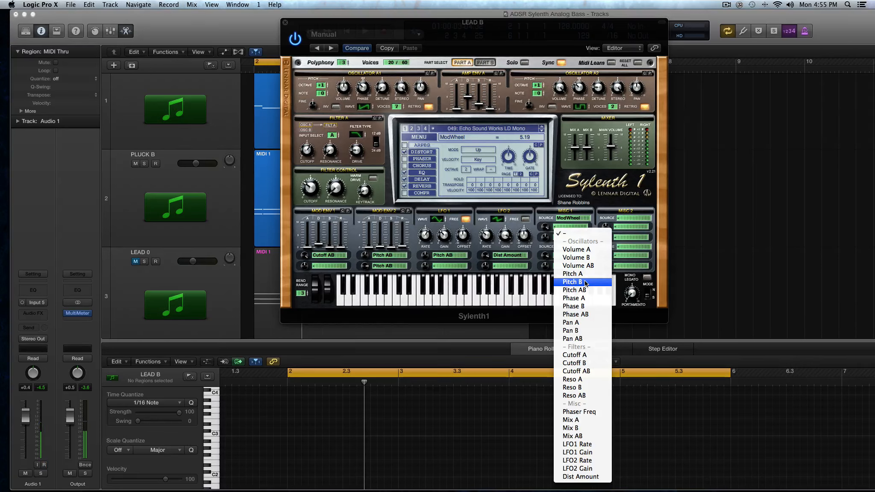
{"action": "left_click", "coordinate": [596, 370]}
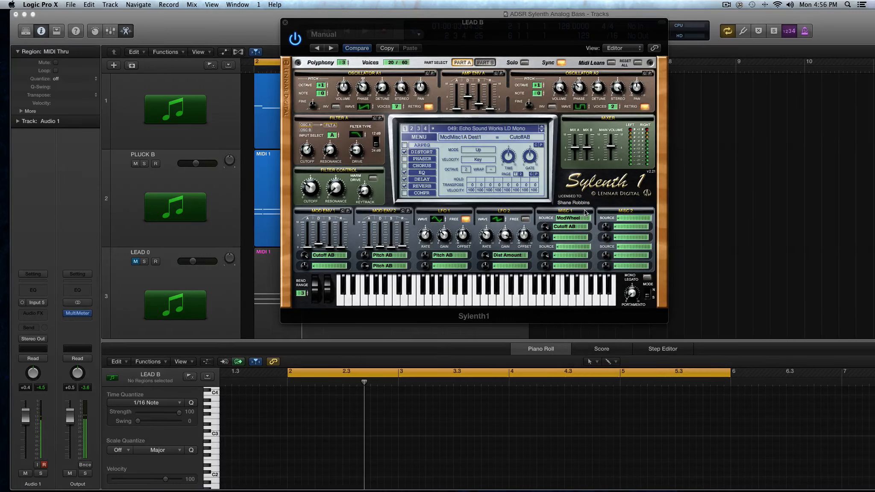
{"action": "left_click_drag", "start_coordinate": [546, 231], "coordinate": [538, 263]}
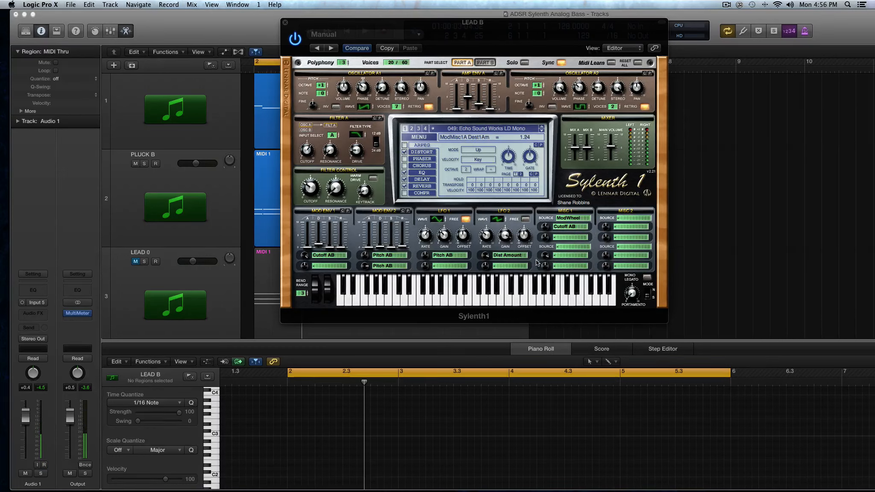
Solo the MIDI 1 region on the LEAD B track and audition it while adjusting the Cutoff AB amount and the mod wheel
{"action": "left_click", "coordinate": [271, 119]}
{"action": "key", "text": "ctrl+s"}
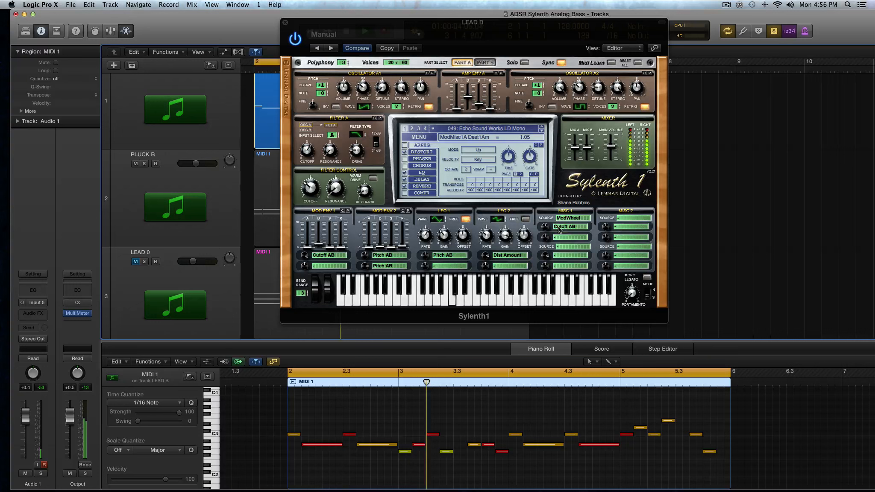
{"action": "left_click_drag", "start_coordinate": [547, 228], "coordinate": [548, 208]}
{"action": "left_click", "coordinate": [329, 290]}
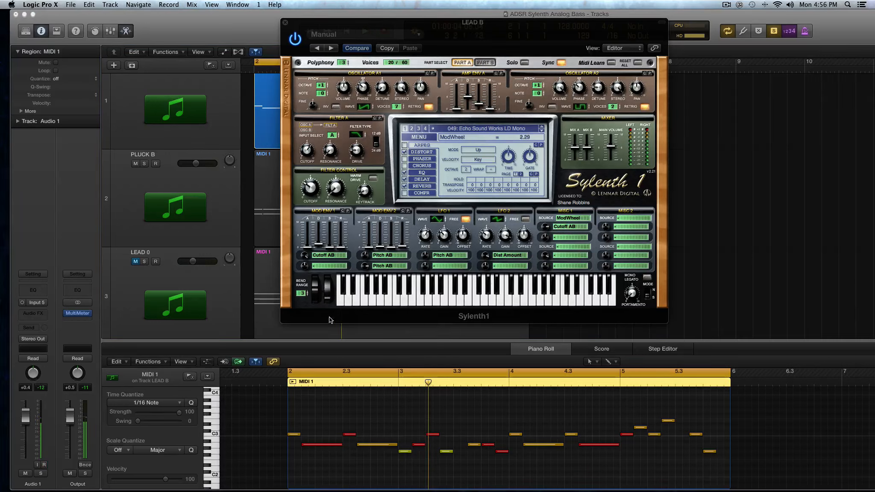
Set the Cutoff AB modulation amount to about 6.38 and audition the filter sweep with the mod wheel
{"action": "left_click", "coordinate": [572, 219]}
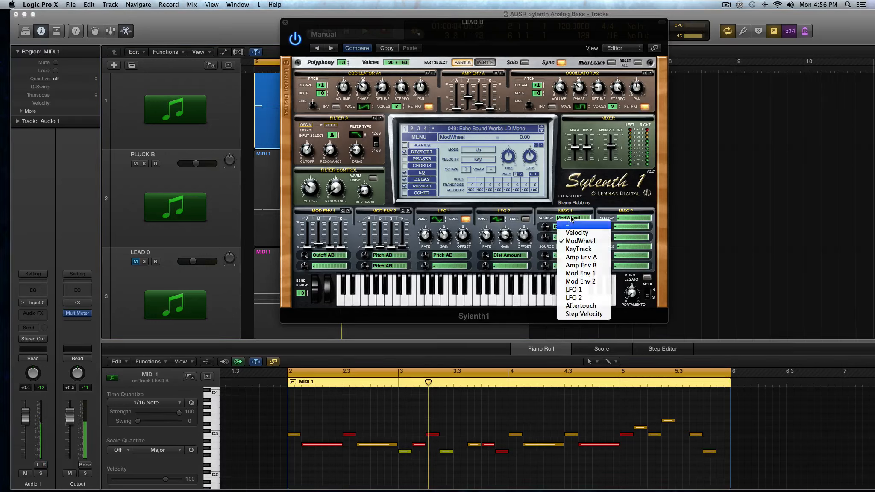
{"action": "left_click", "coordinate": [573, 227]}
{"action": "left_click_drag", "start_coordinate": [547, 228], "coordinate": [548, 225]}
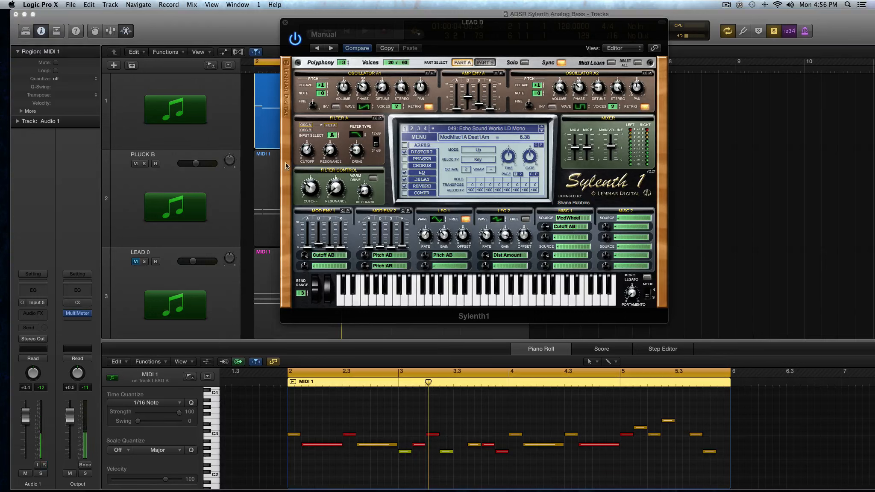
{"action": "left_click", "coordinate": [328, 297]}
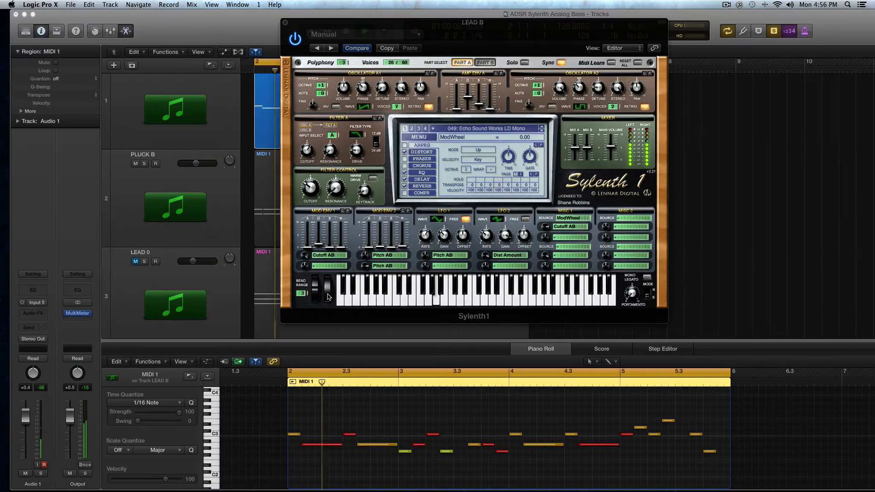
{"action": "mouse_move", "coordinate": [328, 297]}
{"action": "left_mouse_down"}
{"action": "mouse_move", "coordinate": [330, 183]}
{"action": "mouse_move", "coordinate": [333, 300]}
{"action": "left_mouse_up"}
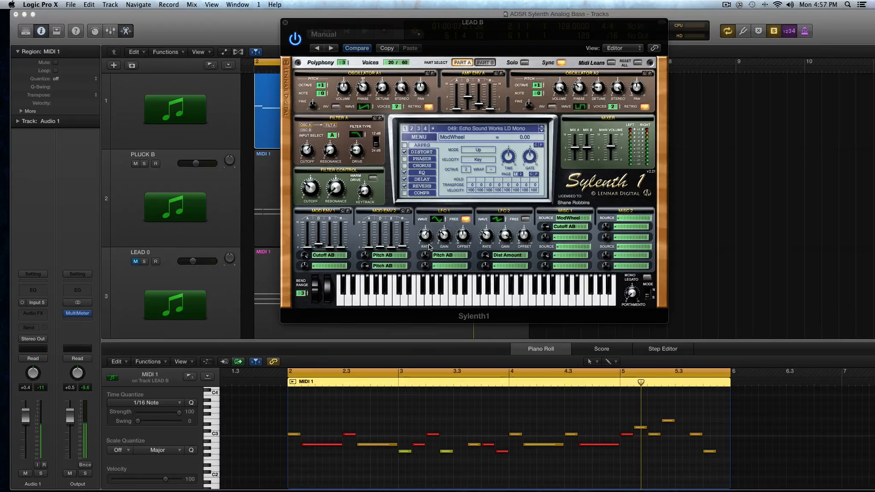
Clear the Cutoff AB destination from the first Misc 1 source
{"action": "left_click", "coordinate": [570, 218]}
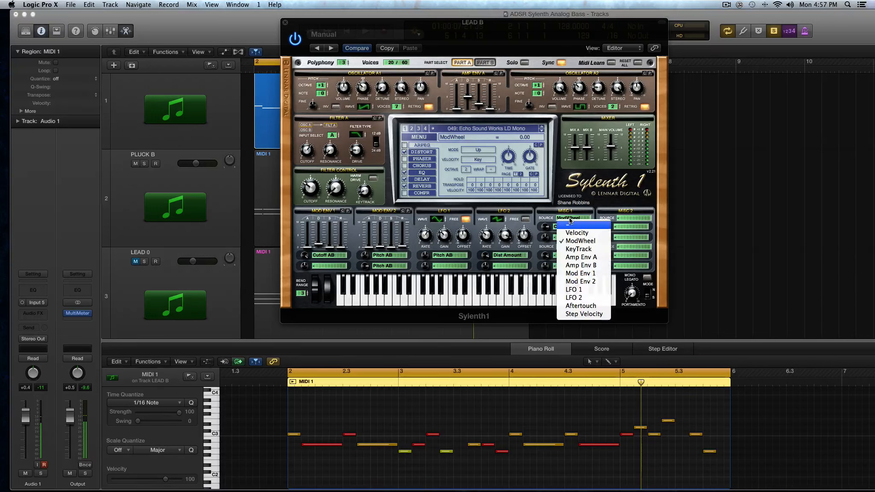
{"action": "left_click", "coordinate": [542, 220]}
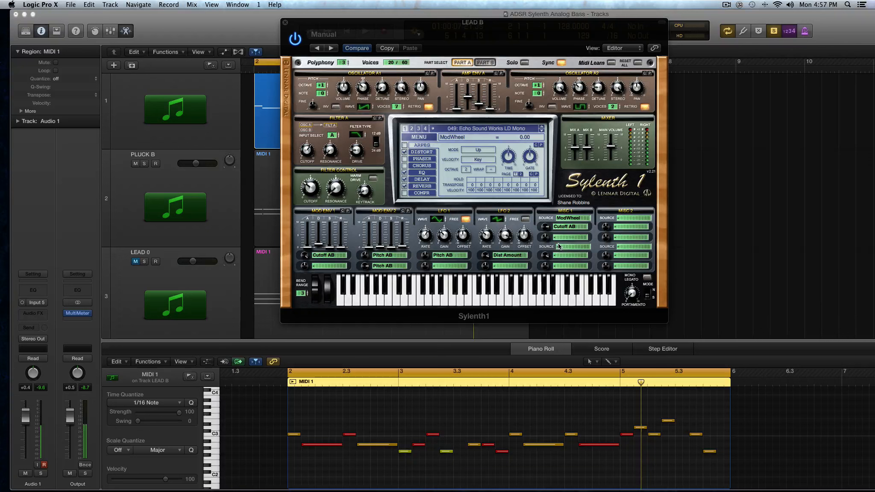
{"action": "left_click", "coordinate": [568, 221]}
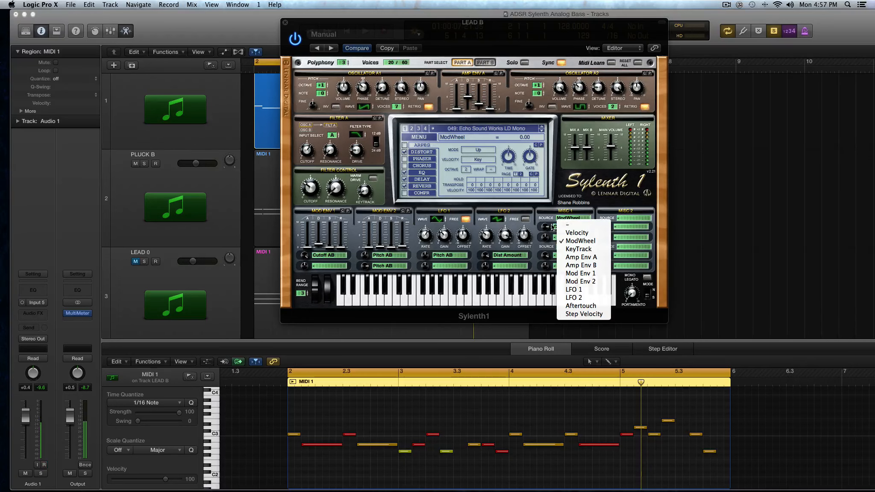
{"action": "left_click", "coordinate": [549, 227]}
{"action": "left_click", "coordinate": [548, 227]}
{"action": "left_click", "coordinate": [549, 227]}
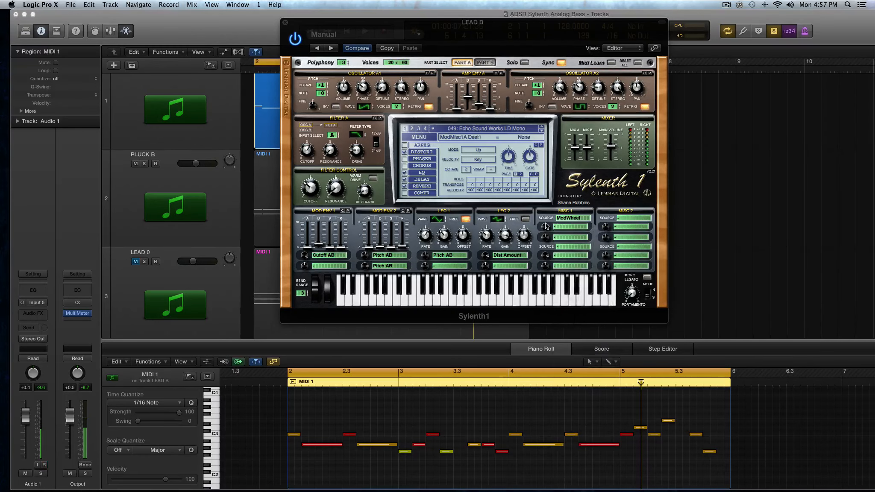
Set the first Misc 1 modulation source to Velocity
{"action": "left_click", "coordinate": [568, 221]}
{"action": "left_click", "coordinate": [581, 233]}
{"action": "left_click", "coordinate": [577, 220]}
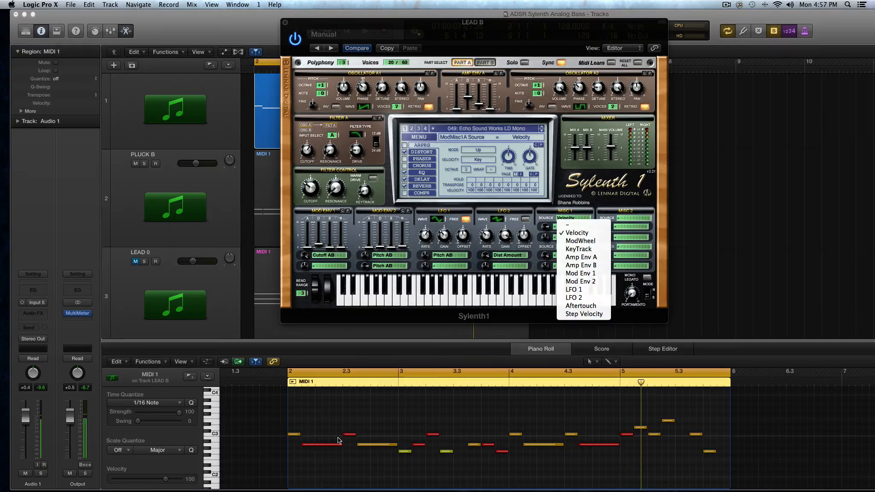
{"action": "left_click", "coordinate": [311, 433]}
Inspect the velocities of several notes between bars 2 and 3 of the MIDI 1 region
{"action": "left_click", "coordinate": [334, 445]}
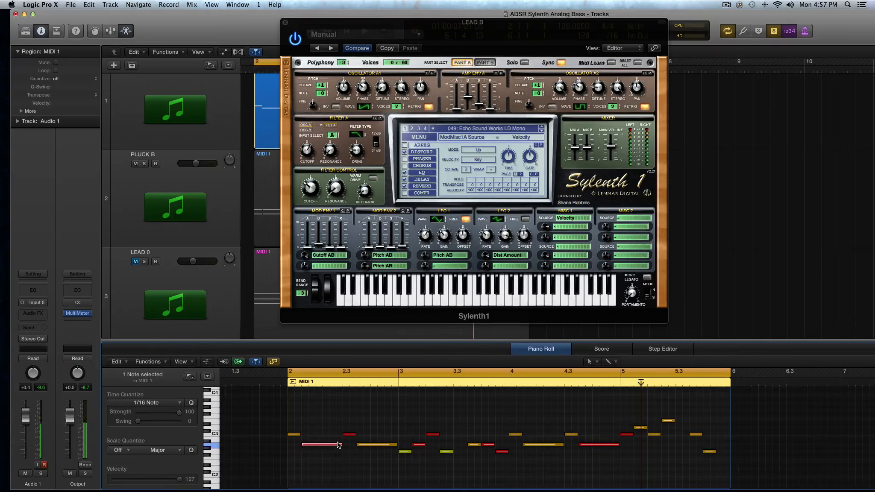
{"action": "left_click", "coordinate": [338, 446]}
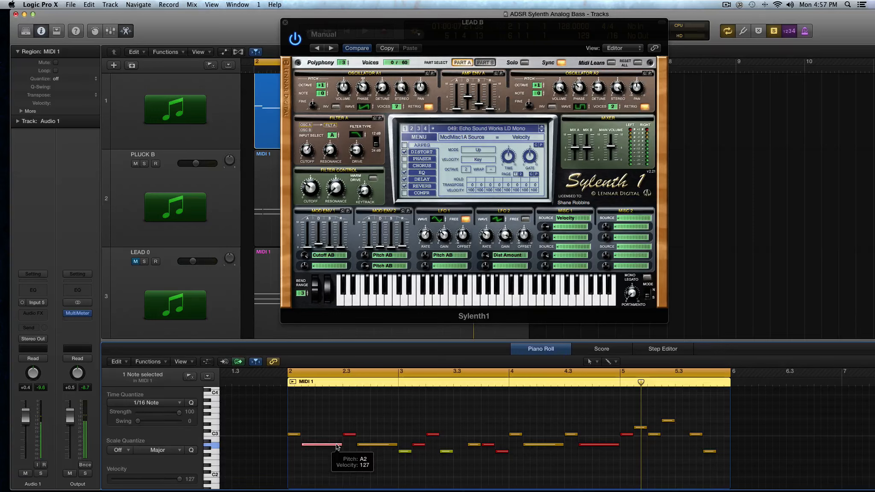
{"action": "left_click", "coordinate": [385, 445]}
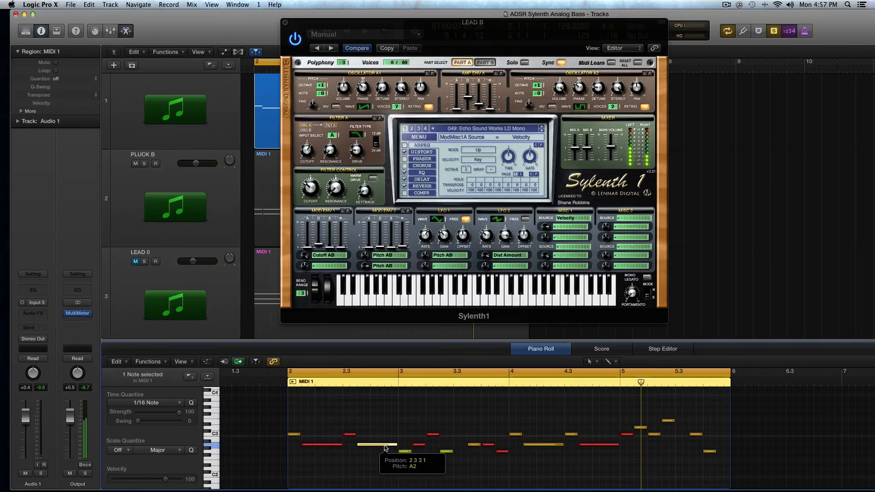
{"action": "left_click", "coordinate": [381, 431]}
{"action": "left_click", "coordinate": [405, 452]}
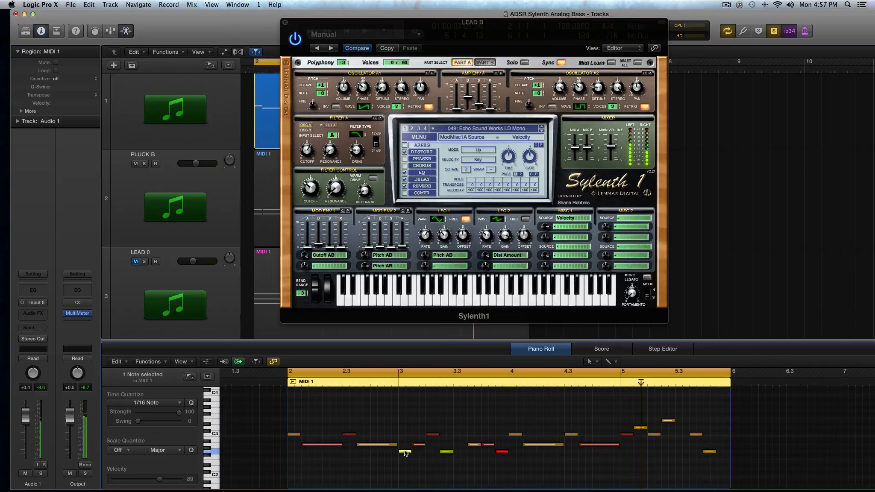
Try the Velocity tool on the notes around bar 3 and switch back to the Pointer tool
{"action": "key", "text": "t"}
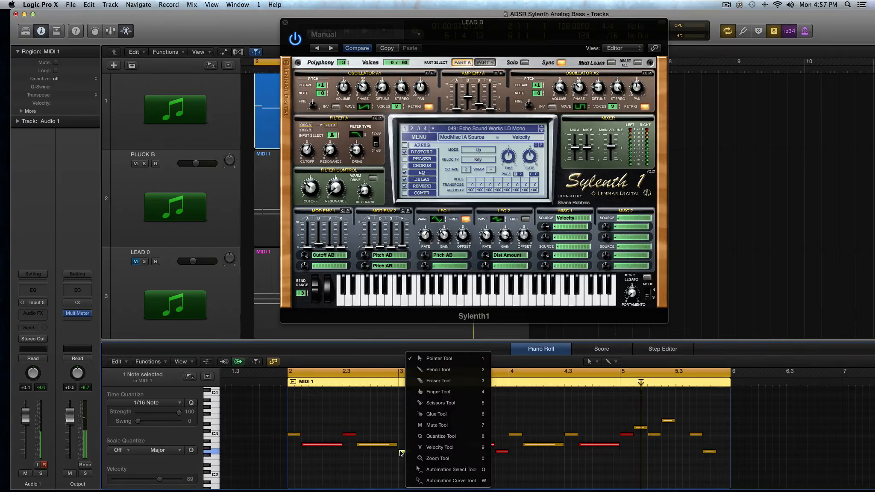
{"action": "key", "text": "v"}
{"action": "left_click_drag", "start_coordinate": [406, 454], "coordinate": [382, 445]}
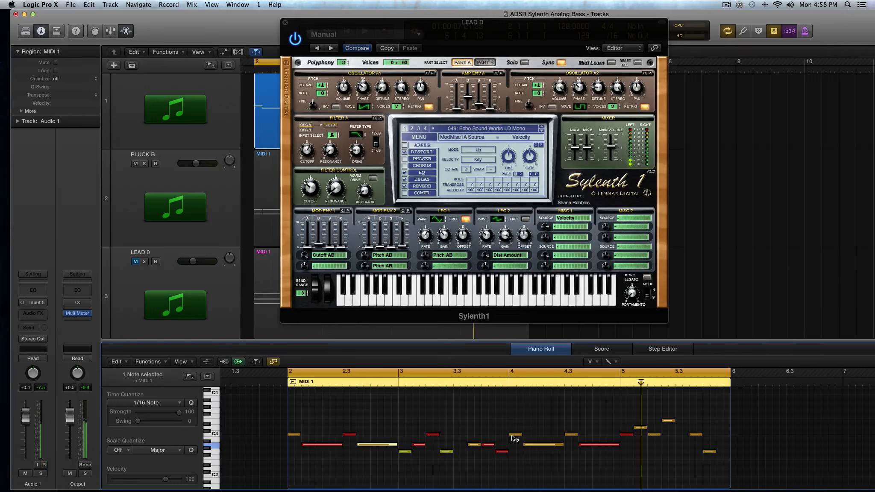
{"action": "key", "text": "t"}
{"action": "key", "text": "t"}
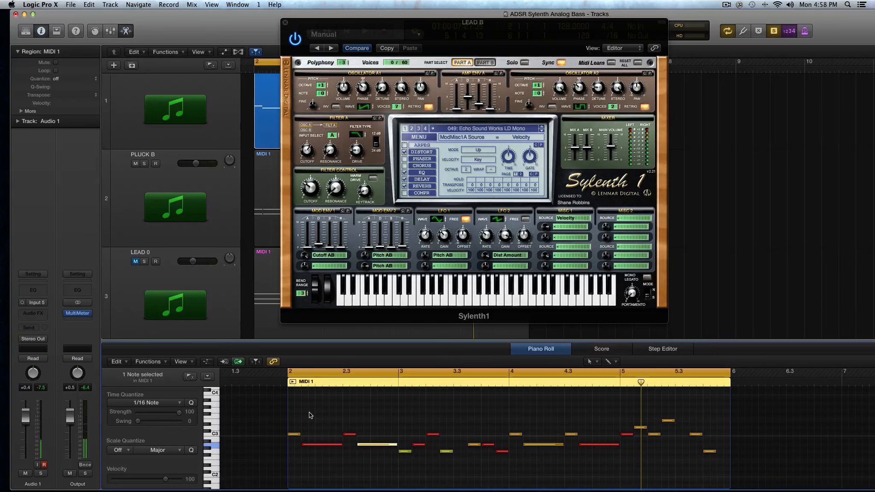
Set the first Misc 1 modulation source to ModWheel and review its available destinations without choosing one
{"action": "left_click", "coordinate": [572, 220]}
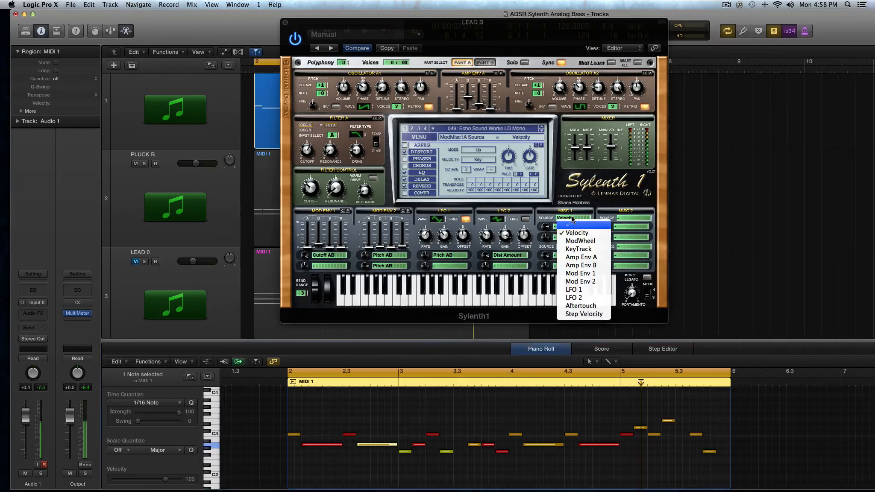
{"action": "left_click", "coordinate": [580, 241]}
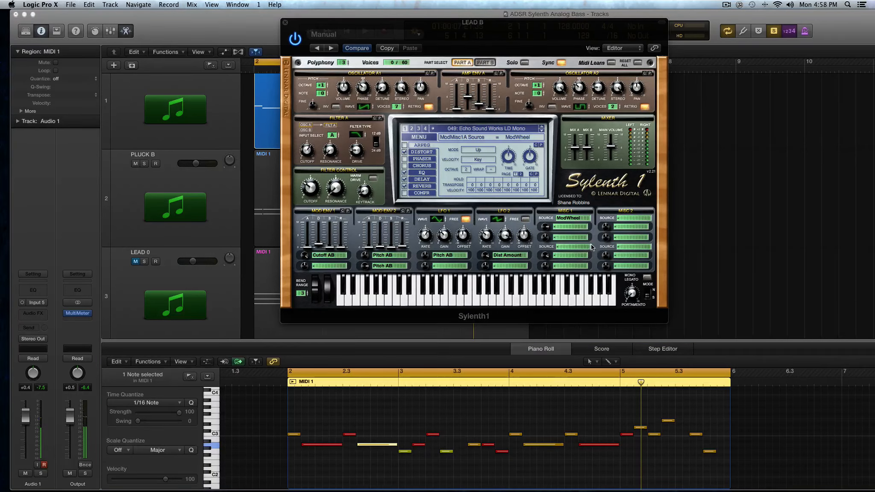
{"action": "left_click", "coordinate": [572, 226]}
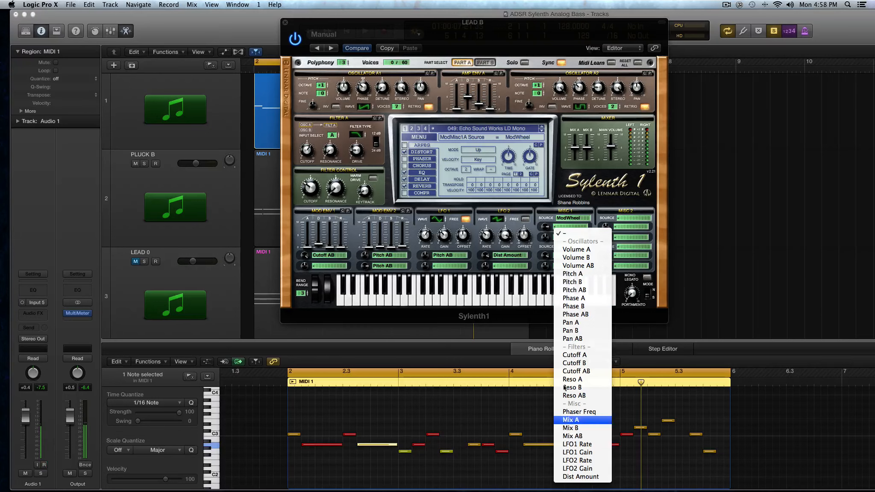
{"action": "left_click", "coordinate": [552, 222]}
{"action": "left_click", "coordinate": [564, 227]}
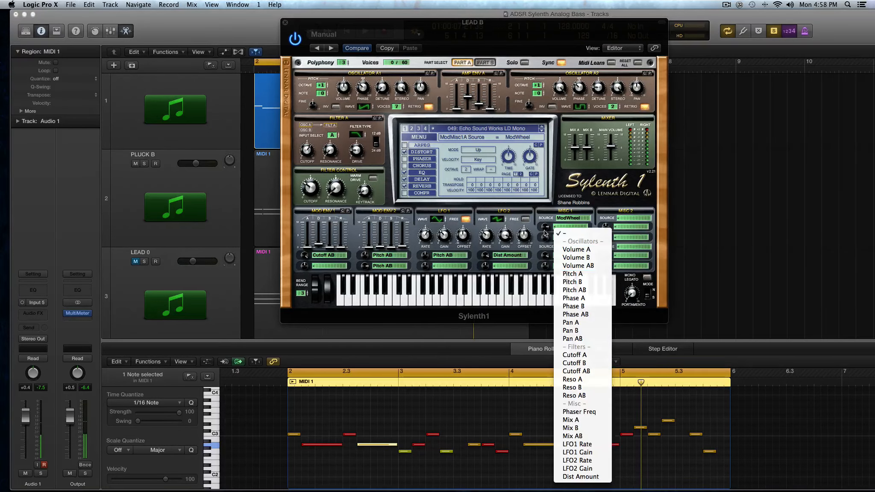
{"action": "left_click", "coordinate": [548, 229]}
Set the first Misc 1 modulation source to KeyTrack and review its destinations without choosing one
{"action": "left_click", "coordinate": [568, 218]}
{"action": "left_click", "coordinate": [579, 250]}
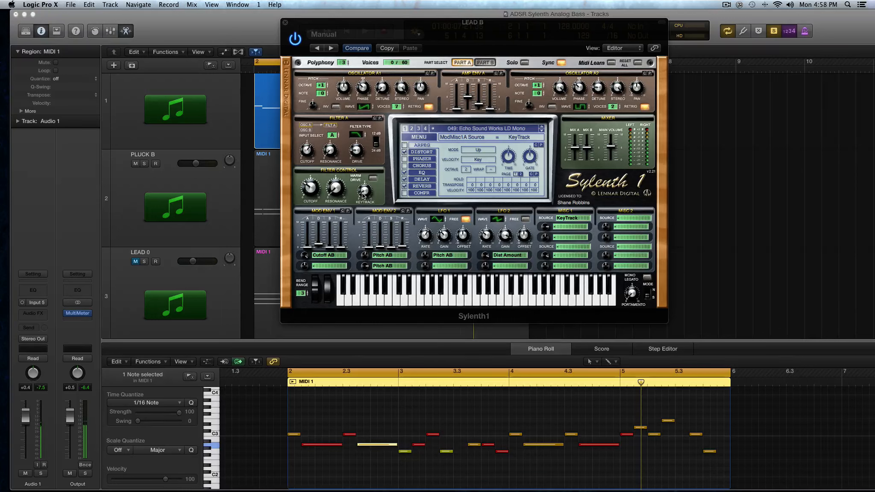
{"action": "left_click", "coordinate": [561, 228]}
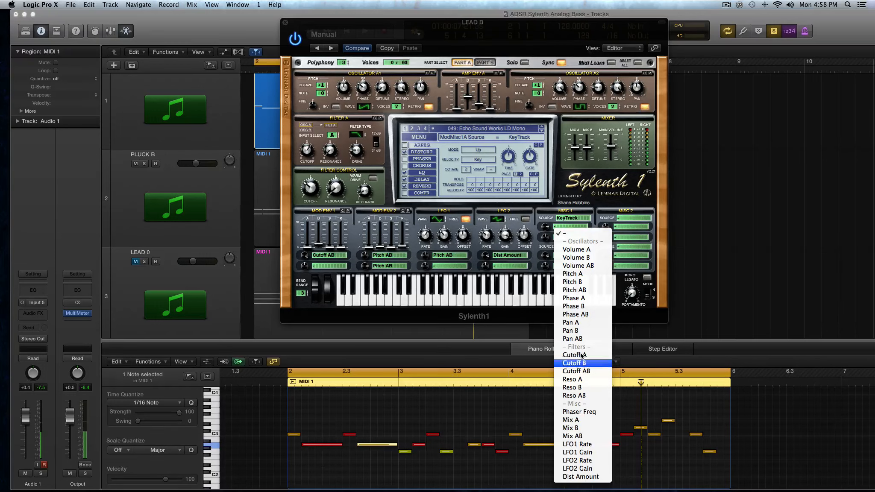
{"action": "left_click", "coordinate": [534, 233]}
Set the first Misc 1 modulation source to Amp Env A and display the Part B oscillators and amp envelope
{"action": "left_click", "coordinate": [567, 220]}
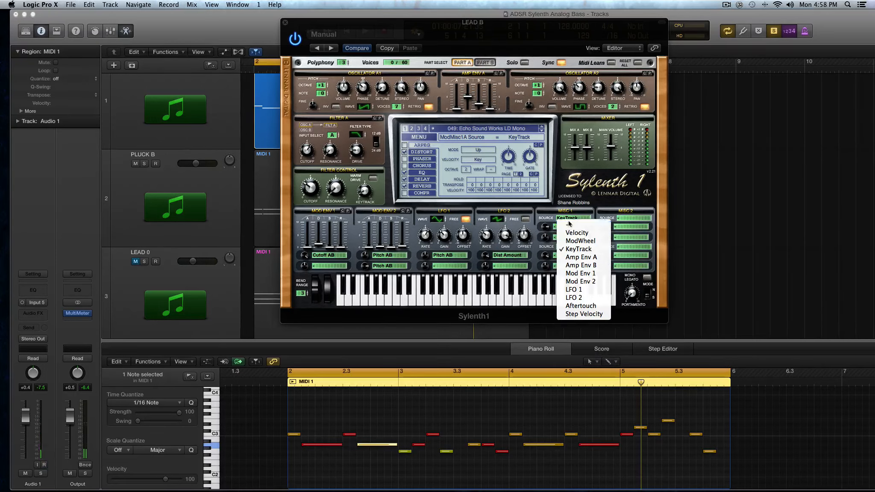
{"action": "left_click", "coordinate": [598, 256]}
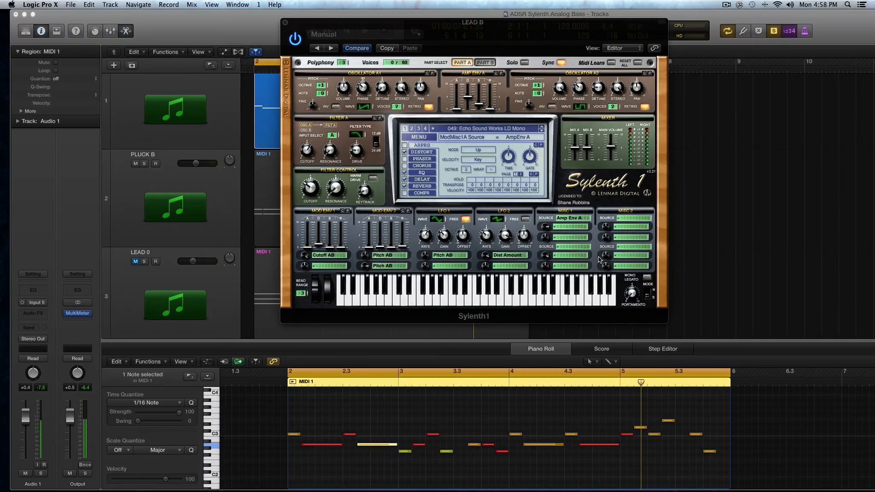
{"action": "left_click", "coordinate": [563, 226]}
{"action": "left_click", "coordinate": [443, 89]}
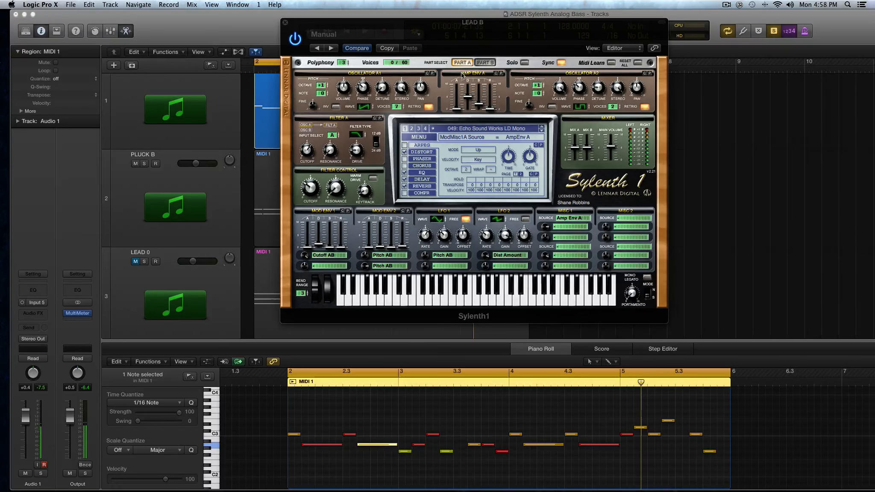
{"action": "left_click", "coordinate": [482, 63]}
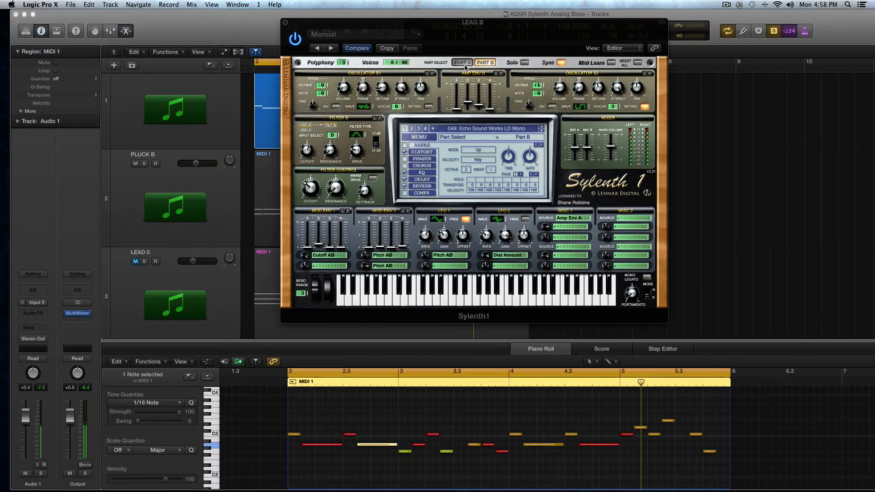
Display the Part A oscillators, keep Amp Env A as the first Misc 1 source and set the second source to Amp Env B
{"action": "left_click", "coordinate": [464, 64]}
{"action": "left_click", "coordinate": [580, 219]}
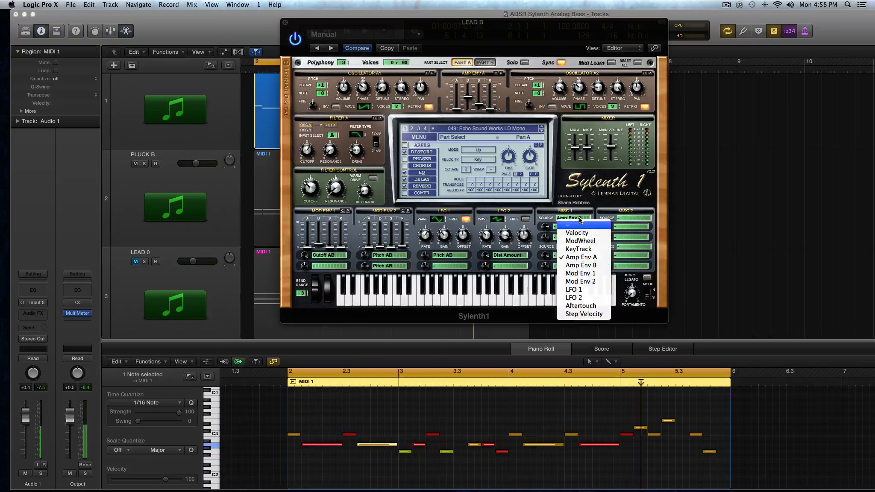
{"action": "left_click", "coordinate": [577, 257]}
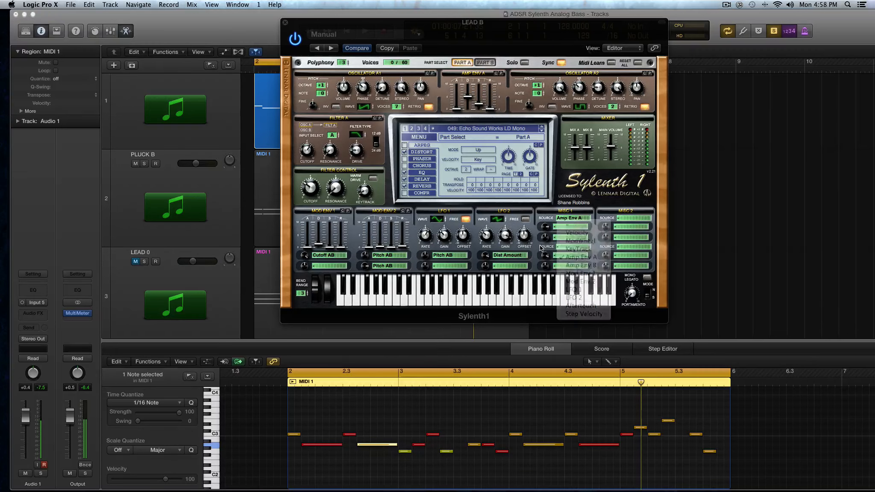
{"action": "left_click", "coordinate": [571, 248]}
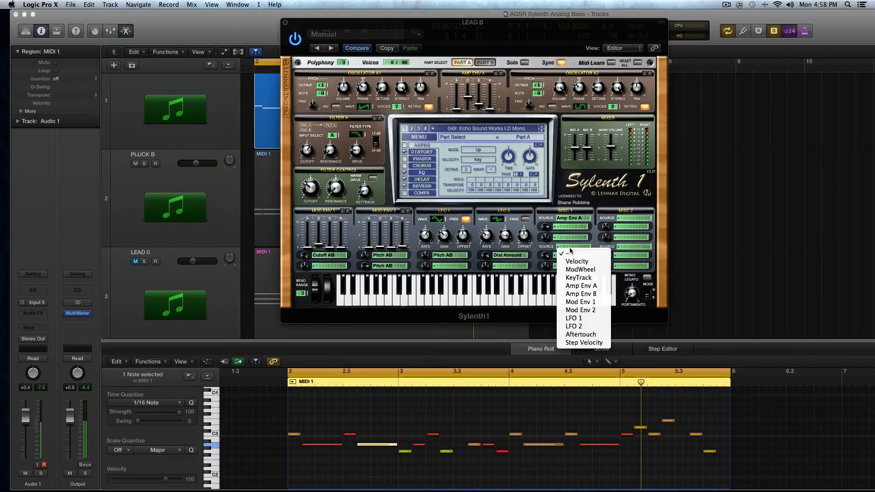
{"action": "left_click", "coordinate": [590, 294]}
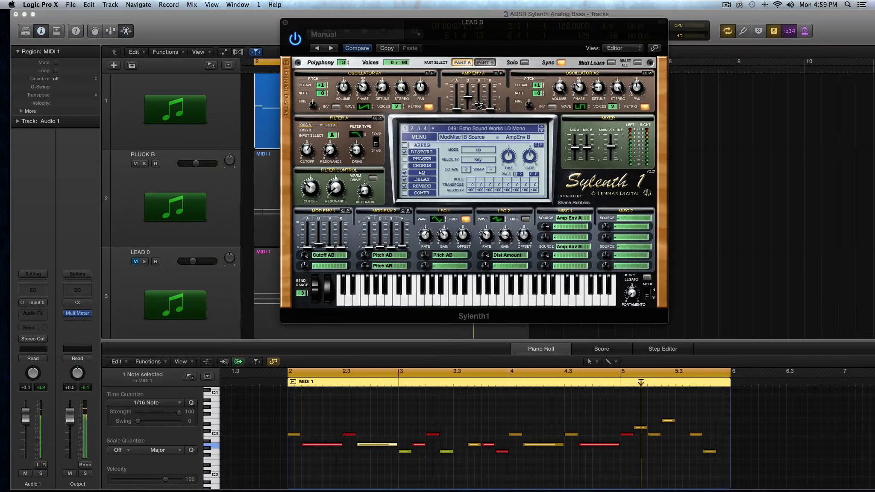
Review the destinations offered for the first Misc 1 source and for Mod Env 1's empty second slot without choosing one
{"action": "left_click", "coordinate": [580, 227]}
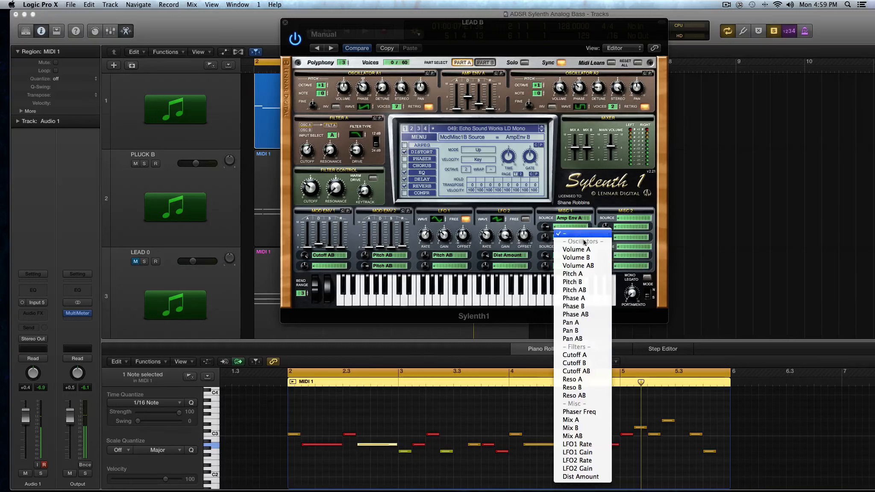
{"action": "left_click", "coordinate": [337, 274]}
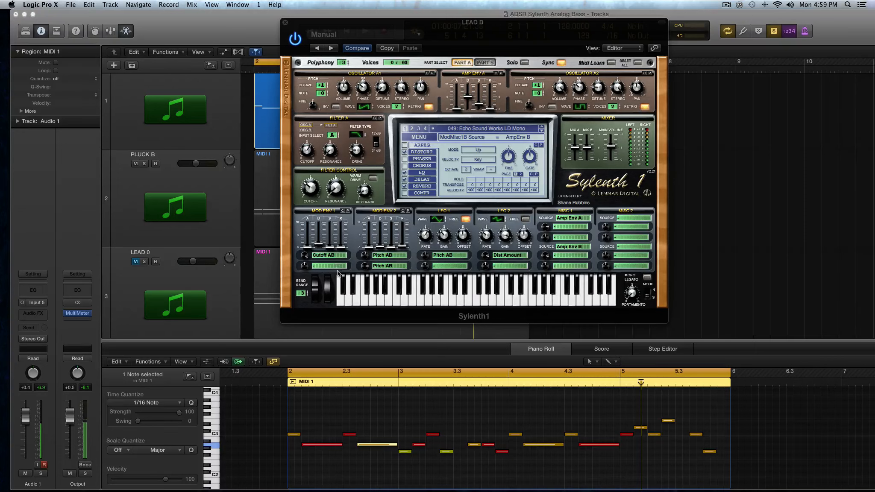
{"action": "left_click", "coordinate": [335, 264]}
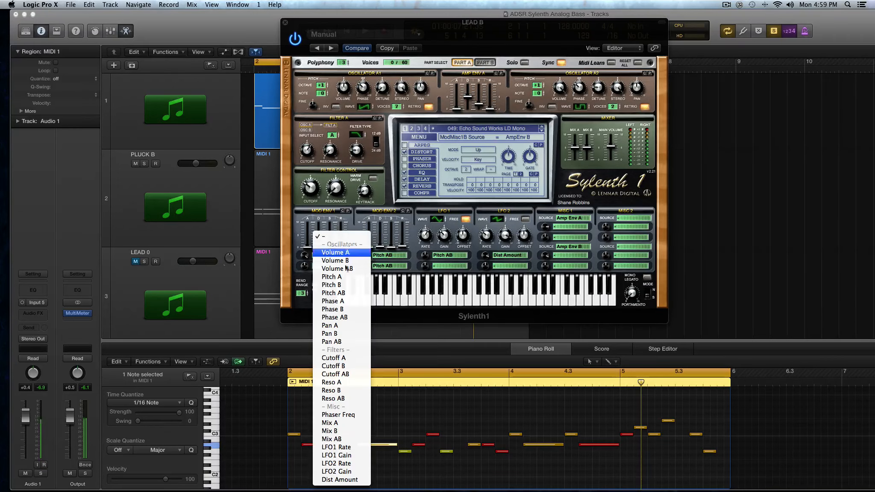
{"action": "left_click", "coordinate": [391, 228]}
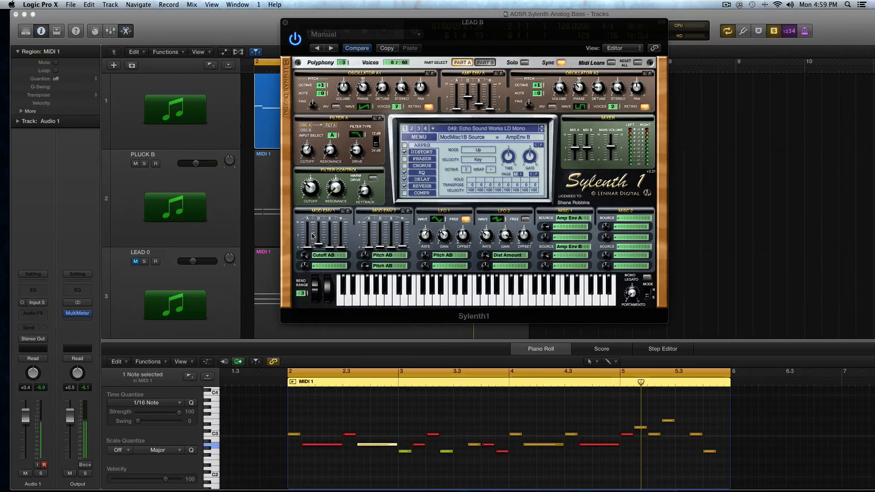
Clear both Misc 1 modulation sources
{"action": "left_click", "coordinate": [569, 218]}
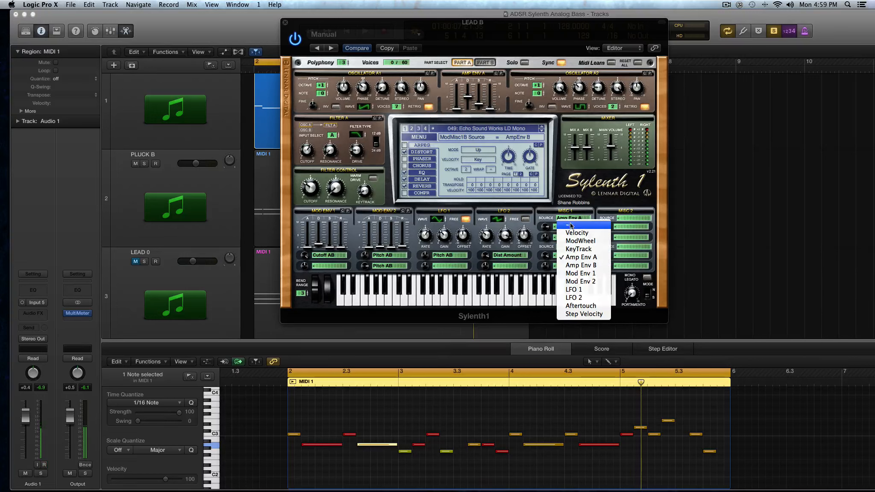
{"action": "left_click", "coordinate": [573, 228]}
{"action": "left_click", "coordinate": [574, 247]}
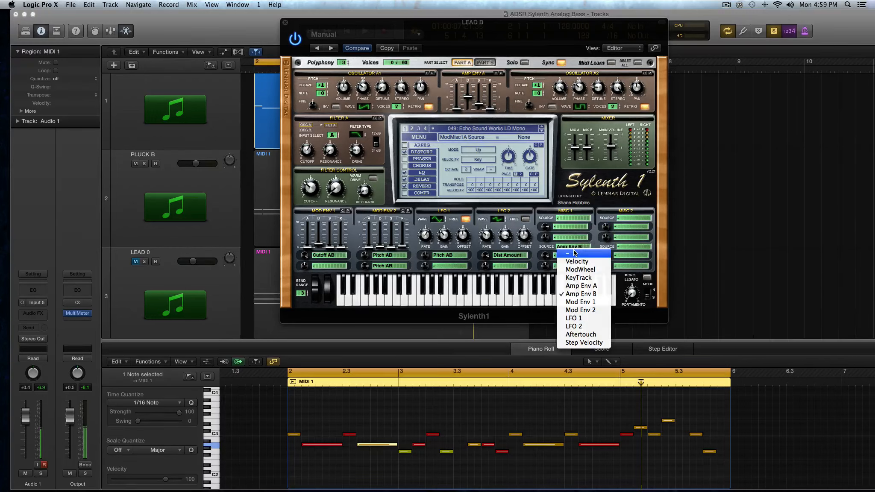
{"action": "left_click", "coordinate": [575, 252]}
Set the first Misc 1 modulation source to Amp Env B and bring up its list of destinations
{"action": "left_click", "coordinate": [572, 216]}
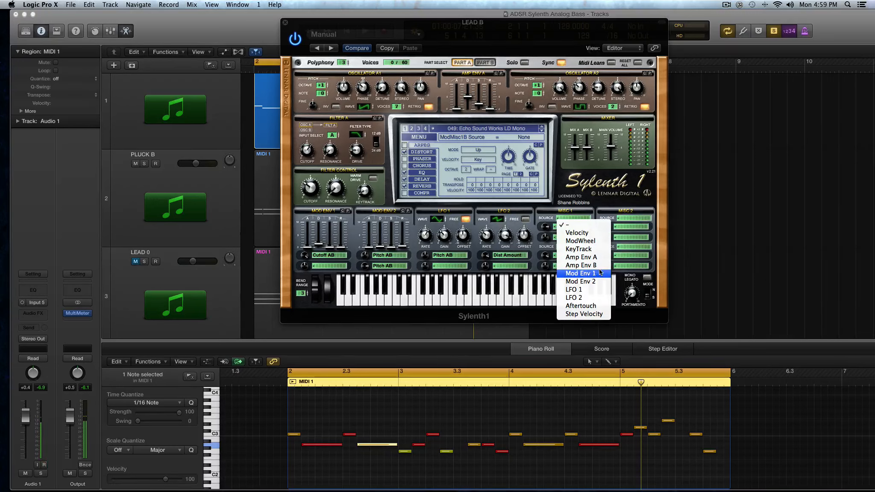
{"action": "left_click", "coordinate": [597, 265]}
{"action": "left_click", "coordinate": [569, 226]}
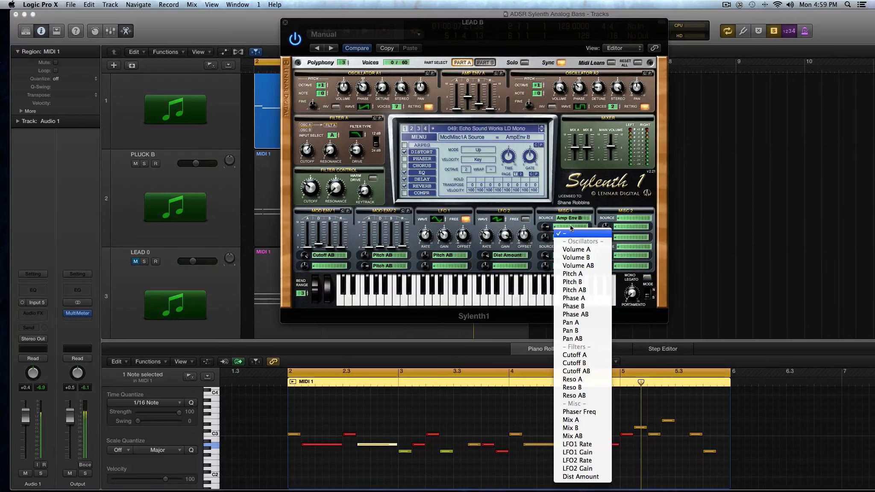
Set the first Misc 1 modulation source to Mod Env 1 and review its destinations without choosing one
{"action": "left_click", "coordinate": [568, 220]}
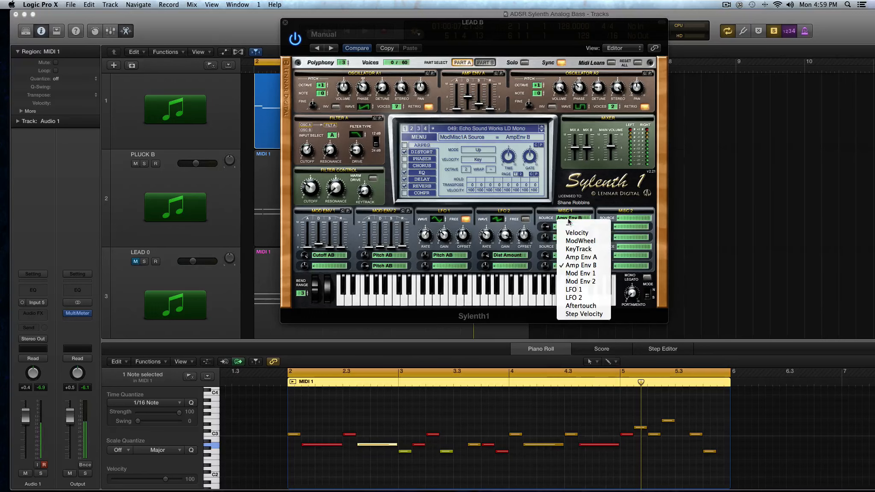
{"action": "left_click", "coordinate": [580, 273]}
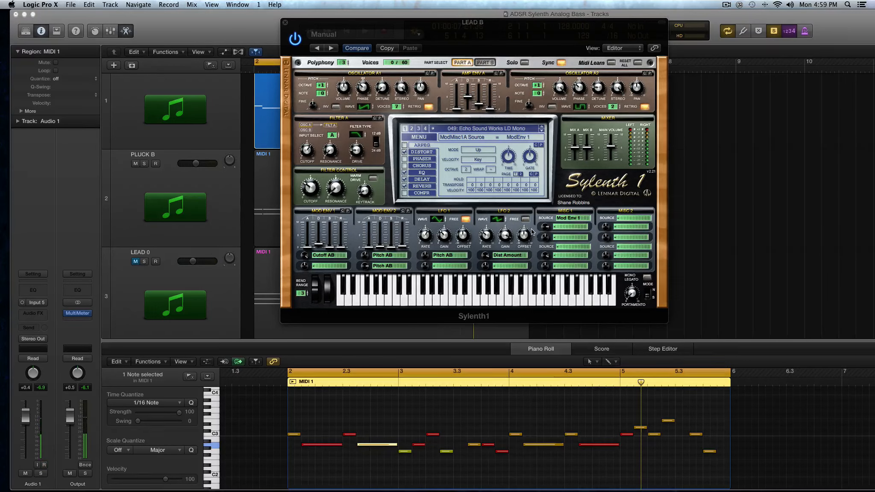
{"action": "left_click", "coordinate": [568, 226]}
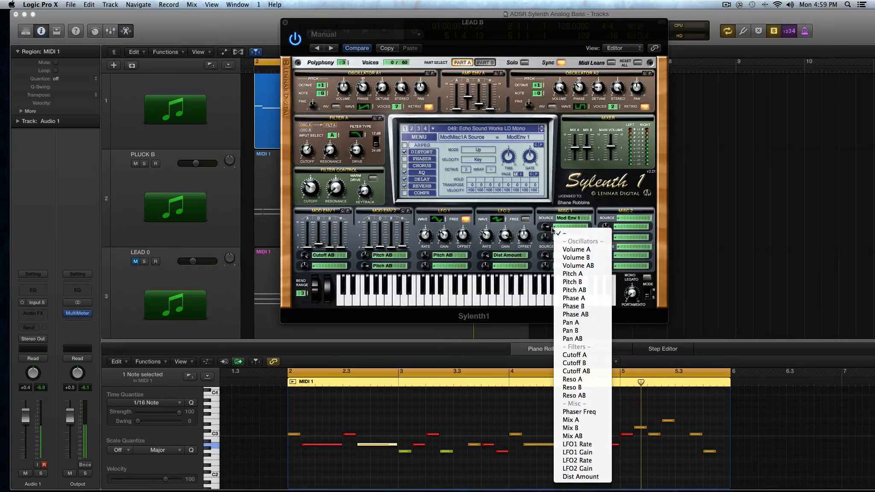
{"action": "left_click", "coordinate": [539, 231]}
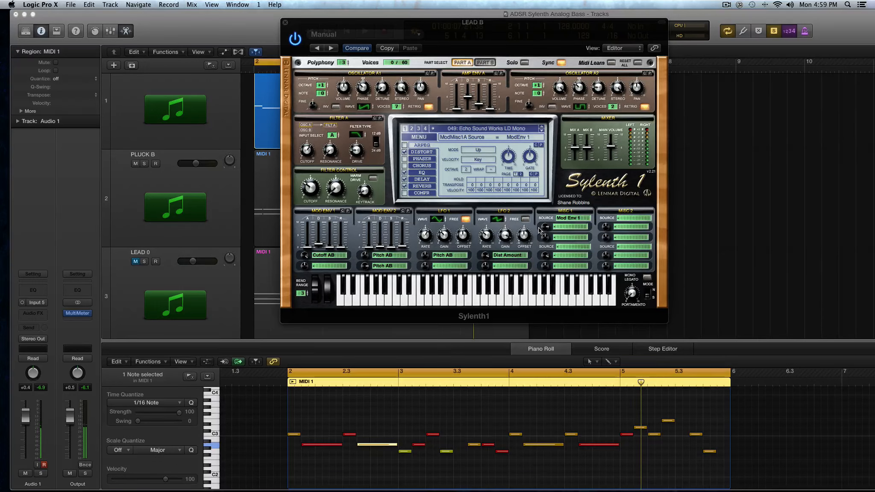
Set the first Misc 1 modulation source to LFO 1 and route it to Cutoff AB
{"action": "left_click", "coordinate": [595, 219]}
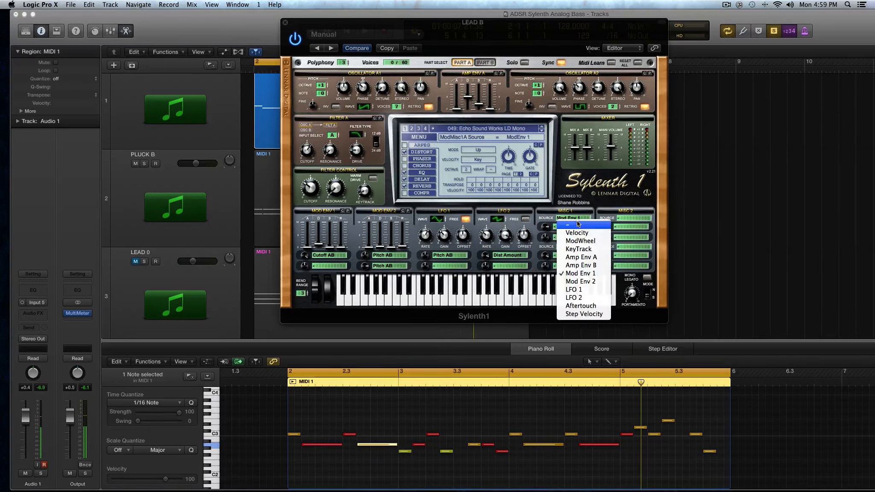
{"action": "left_click", "coordinate": [586, 289]}
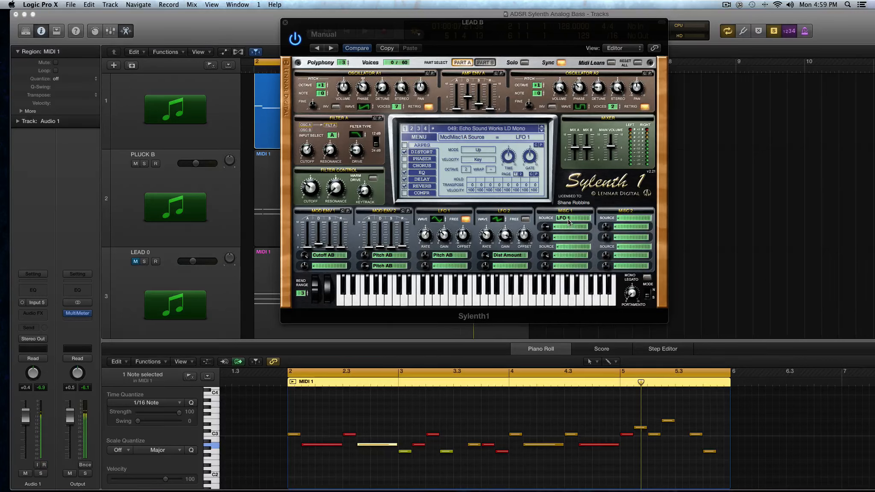
{"action": "left_click", "coordinate": [568, 221]}
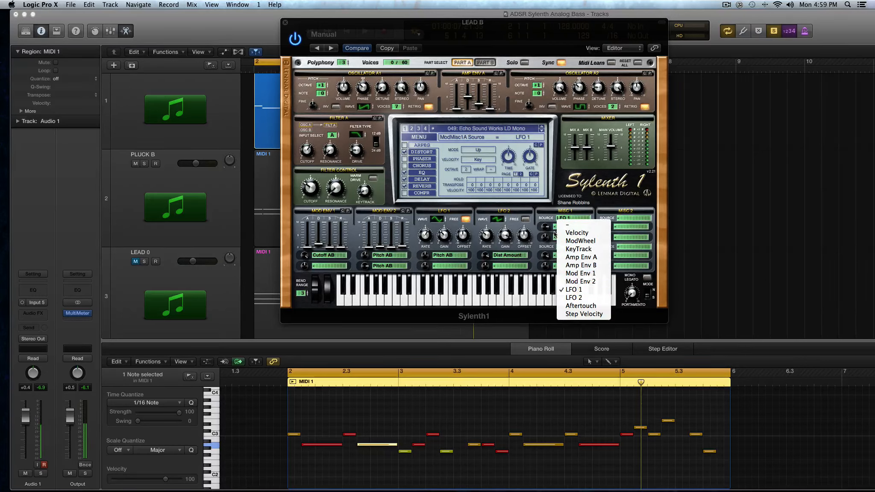
{"action": "left_click", "coordinate": [553, 234]}
{"action": "left_click", "coordinate": [565, 227]}
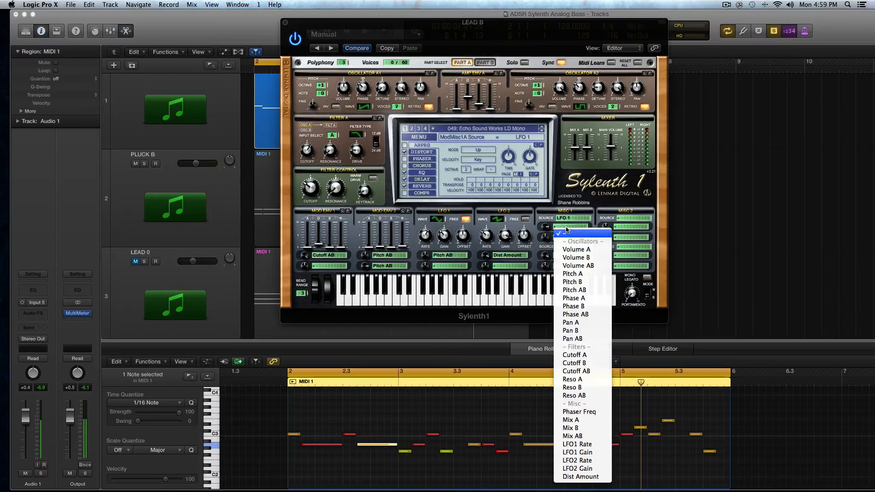
{"action": "left_click", "coordinate": [592, 371]}
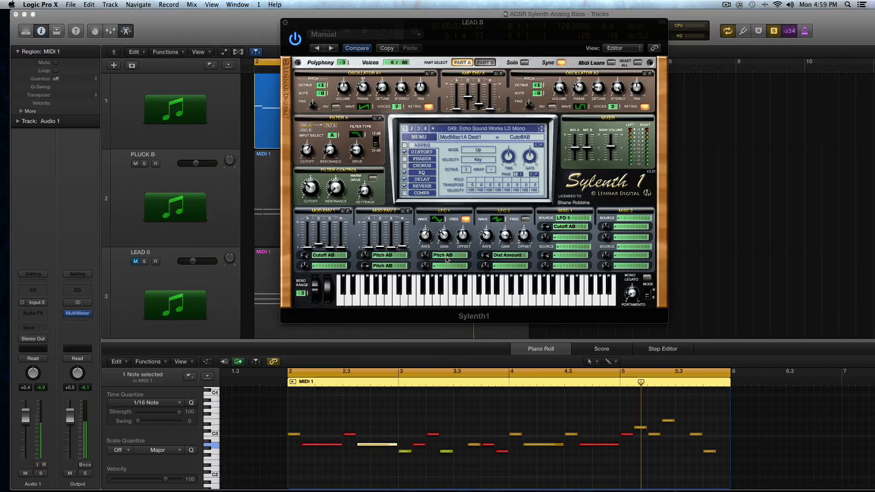
Review the source and destination options of the first Misc 1 slot without changing either
{"action": "left_click", "coordinate": [572, 229]}
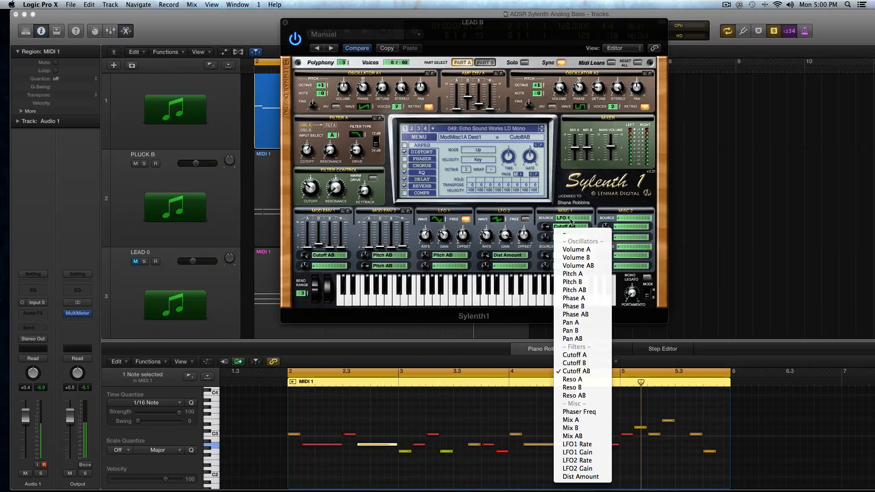
{"action": "left_click", "coordinate": [573, 231]}
{"action": "left_click", "coordinate": [572, 219]}
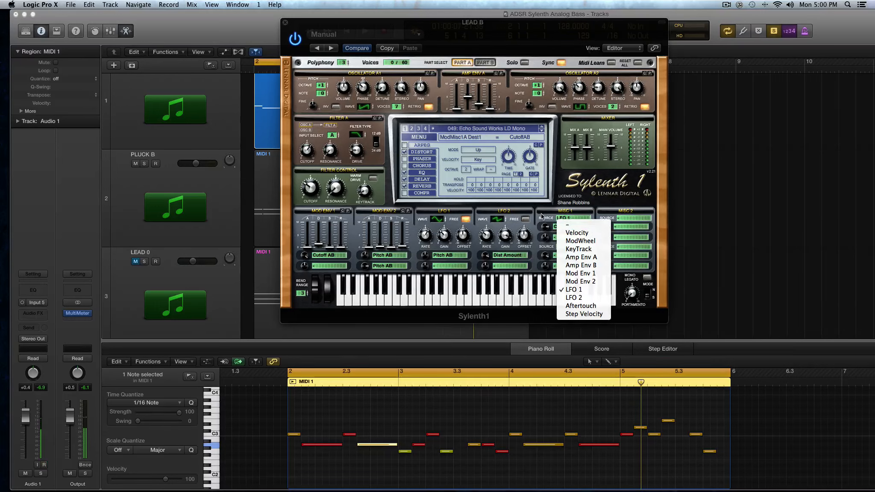
{"action": "left_click", "coordinate": [573, 219]}
{"action": "left_click", "coordinate": [570, 226]}
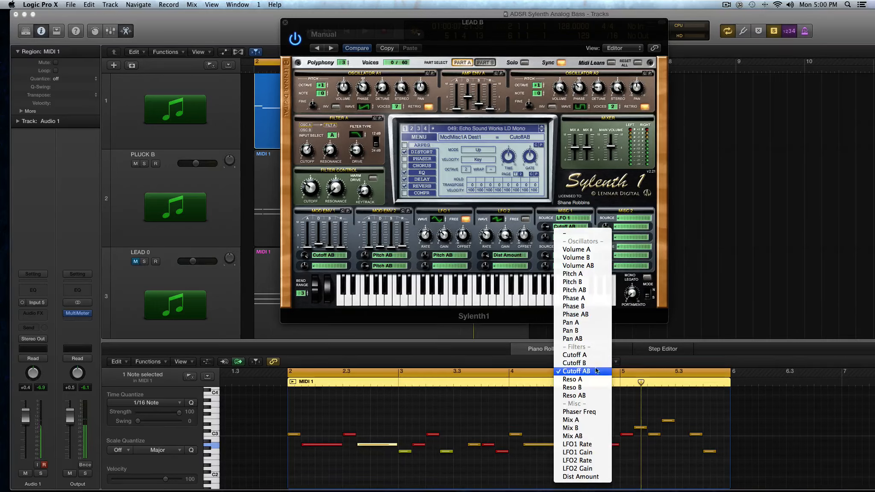
{"action": "left_click", "coordinate": [533, 252]}
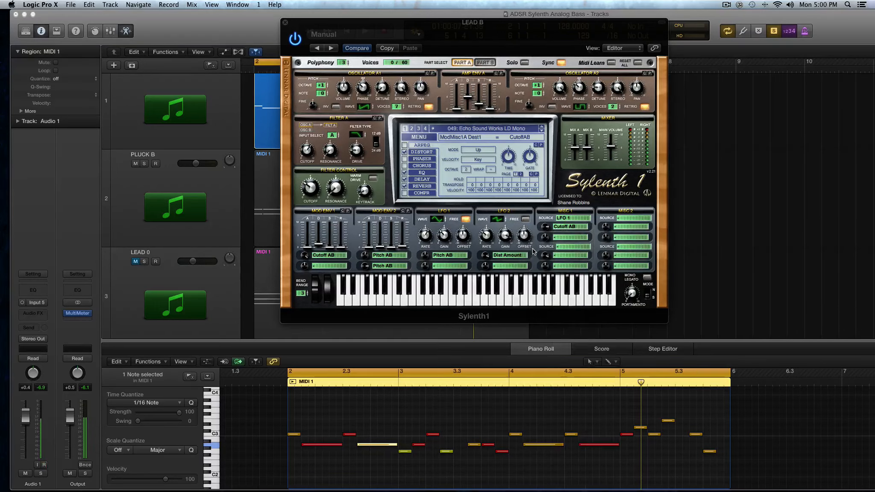
Set the first Misc 1 modulation source to Aftertouch and clear its first destination
{"action": "left_click", "coordinate": [563, 231]}
{"action": "left_click", "coordinate": [564, 227]}
{"action": "left_click", "coordinate": [564, 219]}
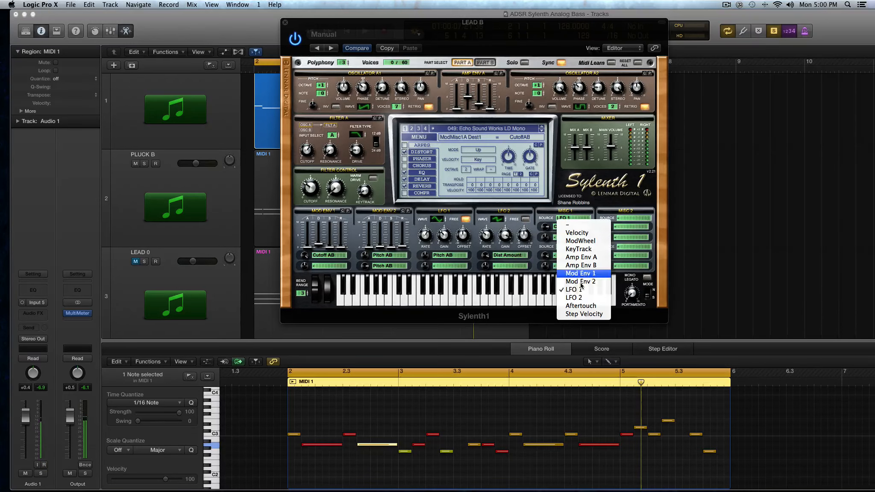
{"action": "left_click", "coordinate": [579, 306]}
{"action": "left_click", "coordinate": [562, 228]}
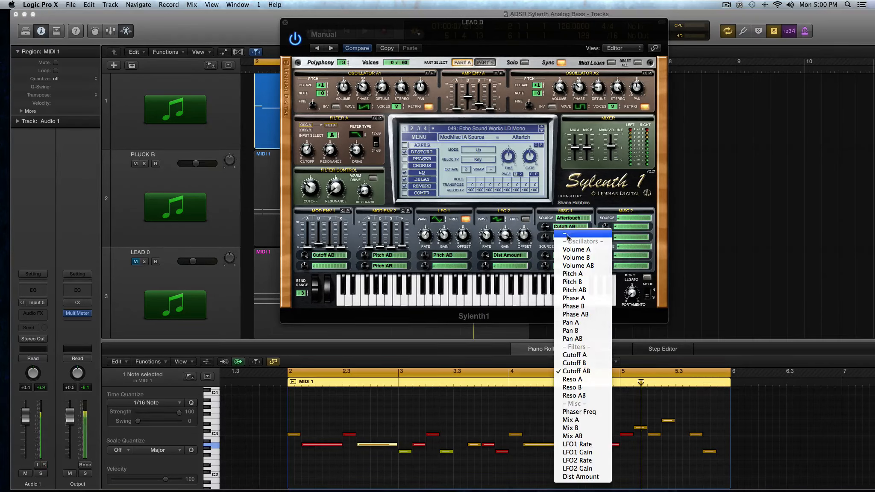
{"action": "left_click", "coordinate": [567, 235]}
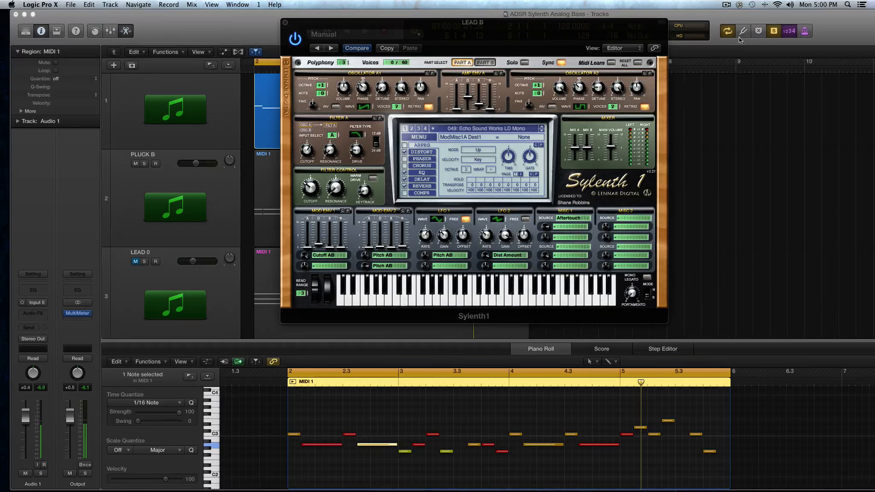
{"action": "left_click", "coordinate": [726, 6]}
{"action": "left_click", "coordinate": [732, 27]}
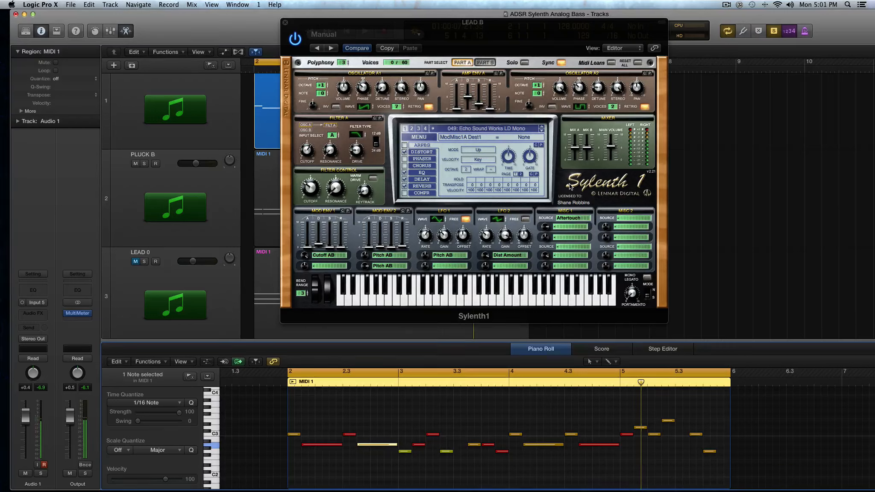
Route the Aftertouch source in Misc 1 to Cutoff AB and deselect the note in the Piano Roll
{"action": "left_click", "coordinate": [567, 221]}
{"action": "left_click", "coordinate": [560, 226]}
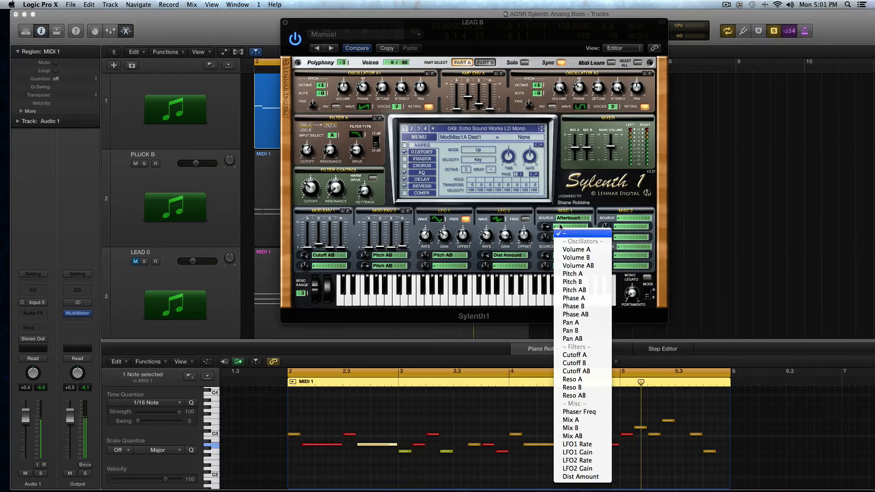
{"action": "left_click", "coordinate": [576, 371]}
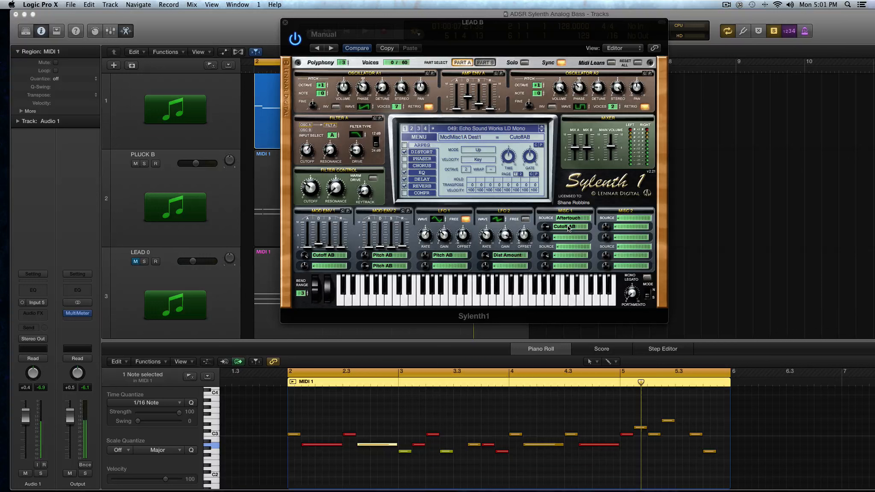
{"action": "left_click", "coordinate": [304, 447]}
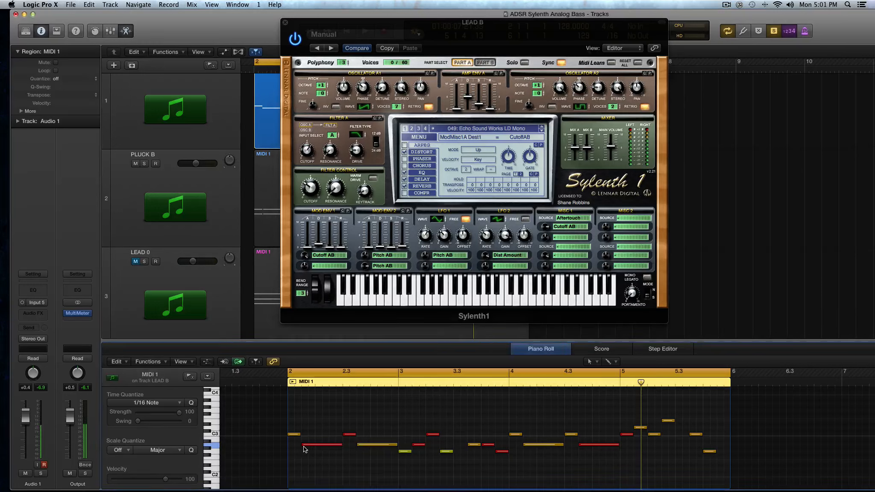
Change the first Misc 1 modulation source to Step Velocity, leaving its destination menu without a new choice
{"action": "left_click", "coordinate": [567, 227]}
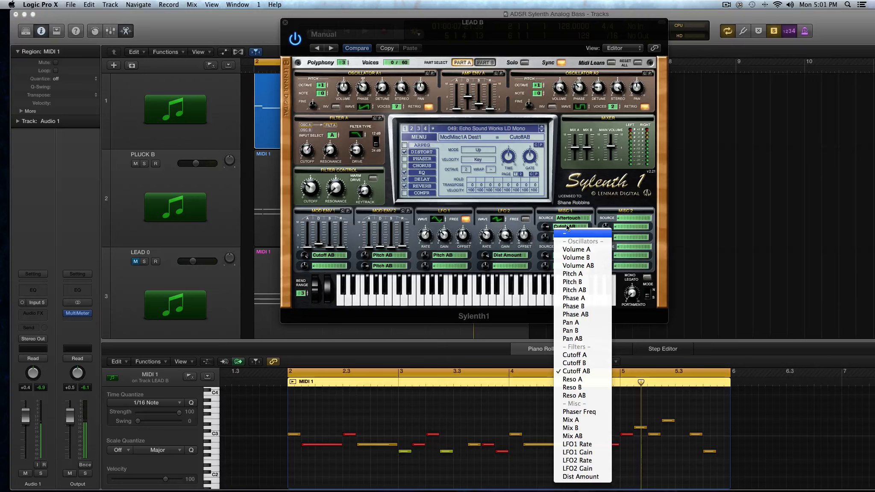
{"action": "left_click", "coordinate": [573, 218]}
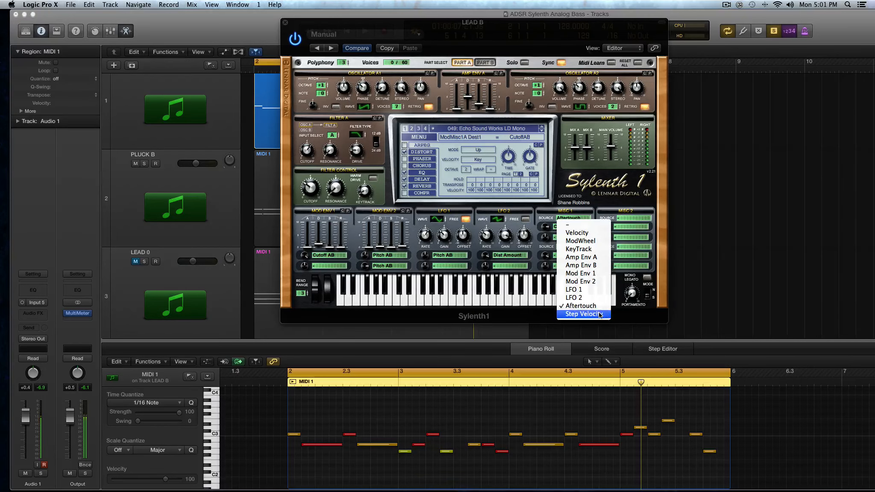
{"action": "left_click", "coordinate": [572, 313]}
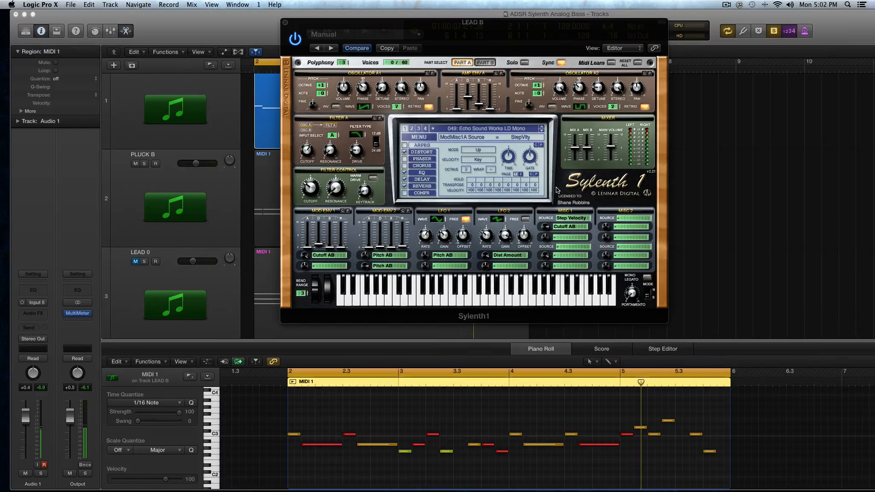
Try Reso AB as the first Step Velocity destination in Misc 1 during playback and return it to Cutoff AB
{"action": "key", "text": "space"}
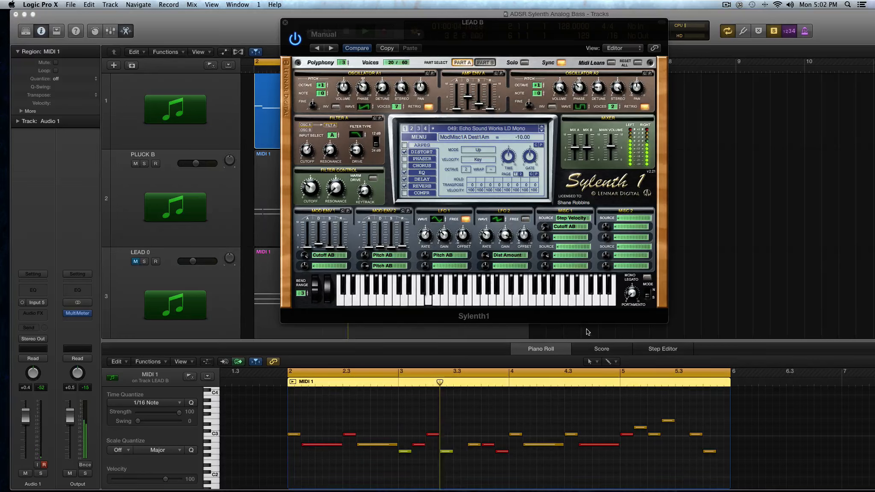
{"action": "left_click", "coordinate": [567, 228]}
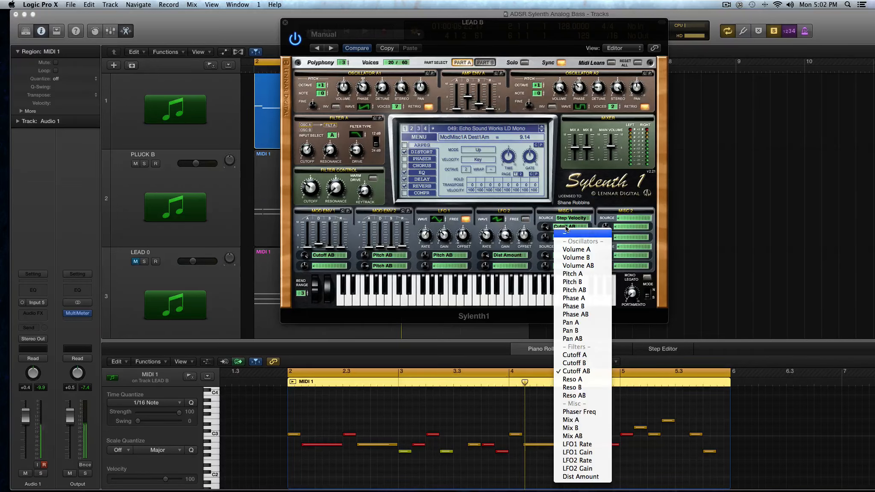
{"action": "left_click", "coordinate": [597, 395]}
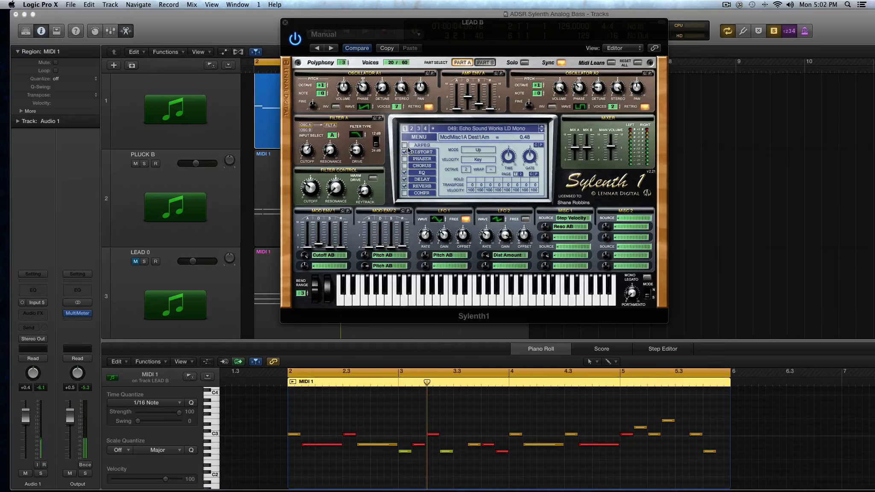
{"action": "key", "text": "space"}
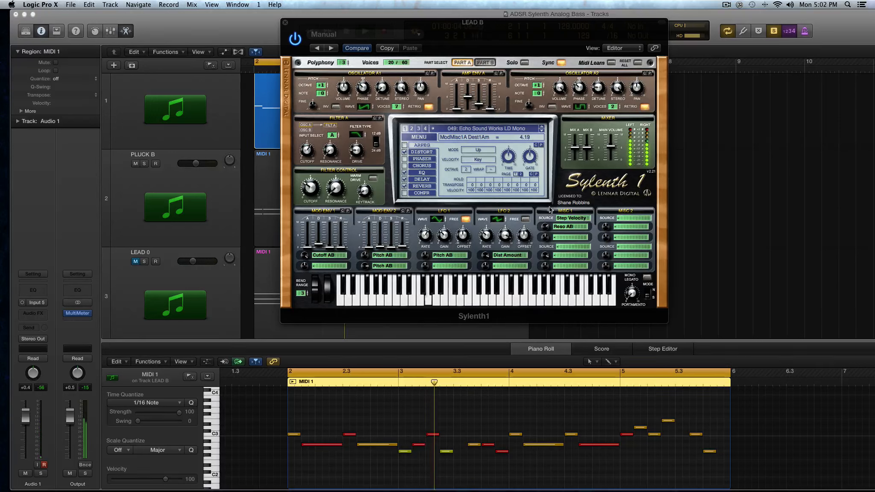
{"action": "left_click", "coordinate": [570, 227]}
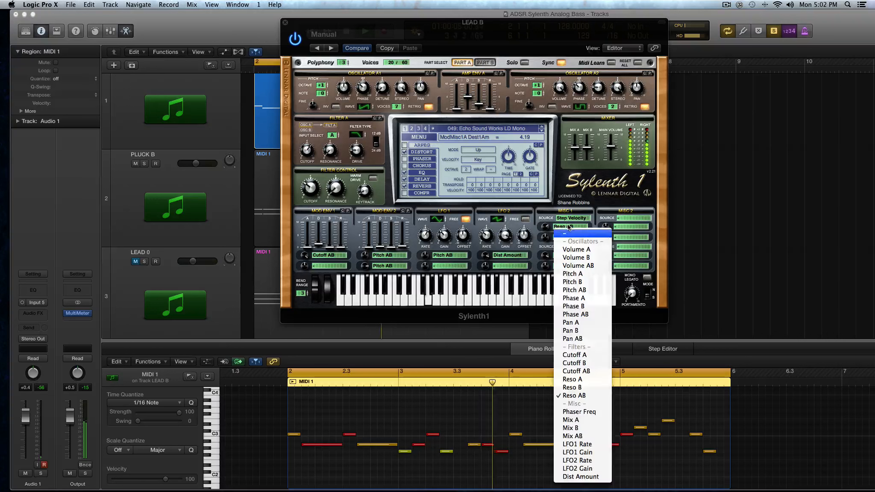
{"action": "left_click", "coordinate": [590, 371]}
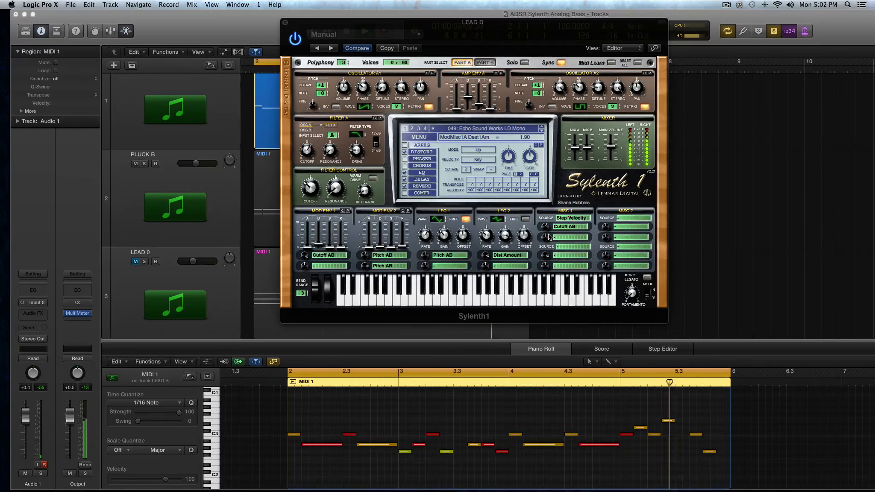
Turn off the track solo and play the full arrangement with the plug-in window moved aside, then bring the window back
{"action": "key", "text": "ctrl+s"}
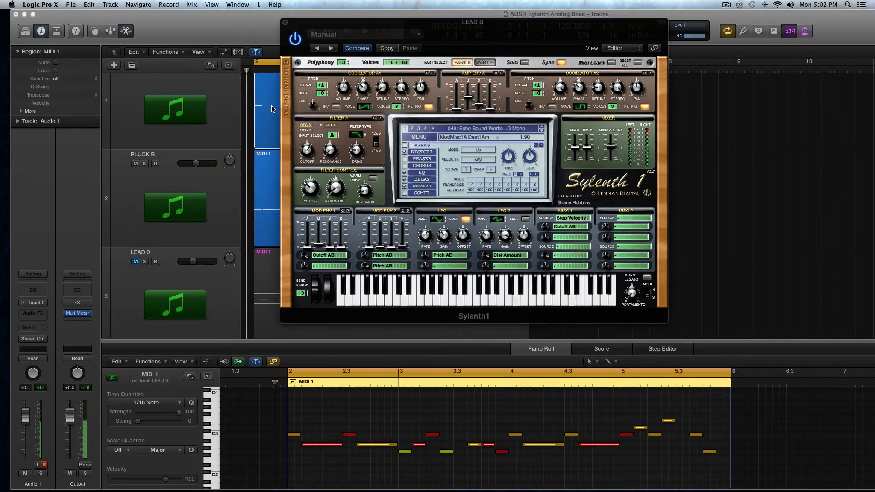
{"action": "scroll", "coordinate": [272, 110], "scroll_direction": "down", "scroll_amount": 4}
{"action": "left_click_drag", "start_coordinate": [304, 23], "coordinate": [534, 27]}
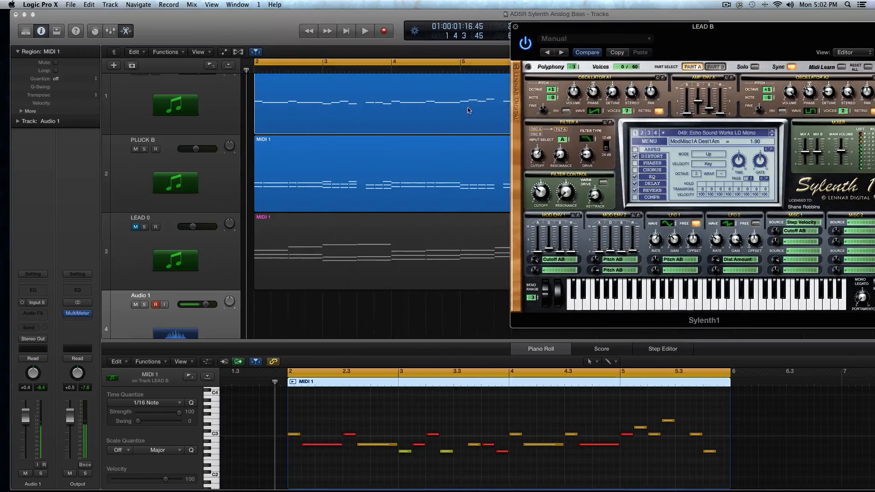
{"action": "scroll", "coordinate": [468, 111], "scroll_direction": "down", "scroll_amount": 4}
{"action": "key", "text": "space"}
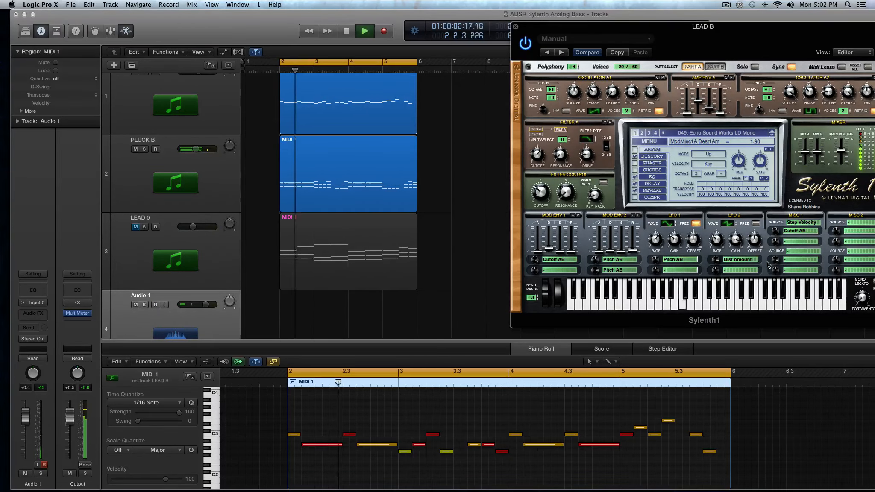
{"action": "left_click", "coordinate": [778, 231]}
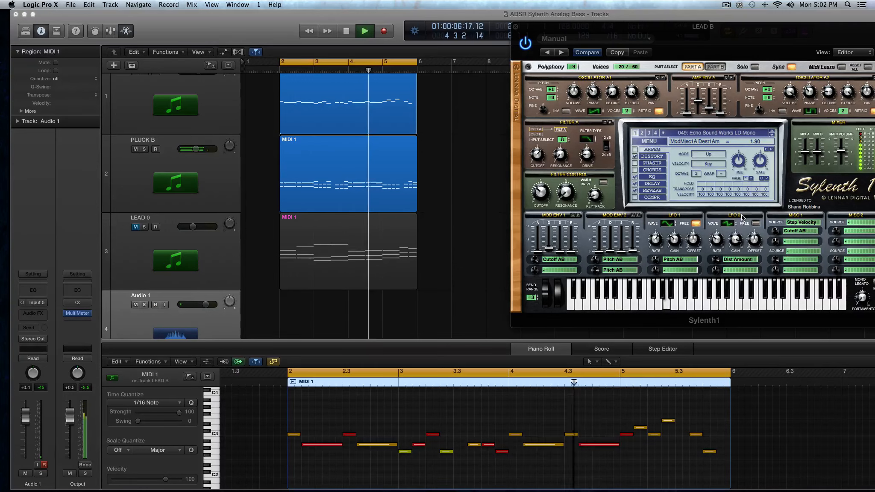
{"action": "left_click_drag", "start_coordinate": [571, 27], "coordinate": [318, 15]}
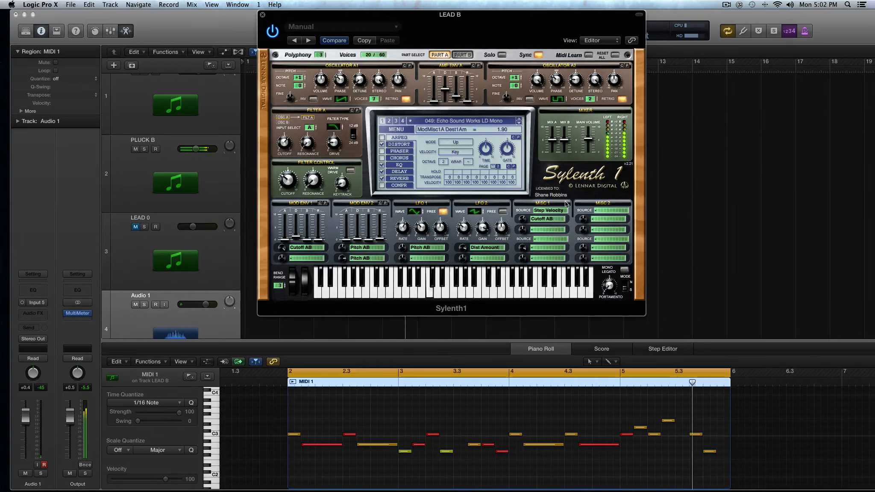
Replace the Step Velocity routing in the first Misc 1 slot with ModWheel modulating Cutoff AB
{"action": "left_click", "coordinate": [550, 210]}
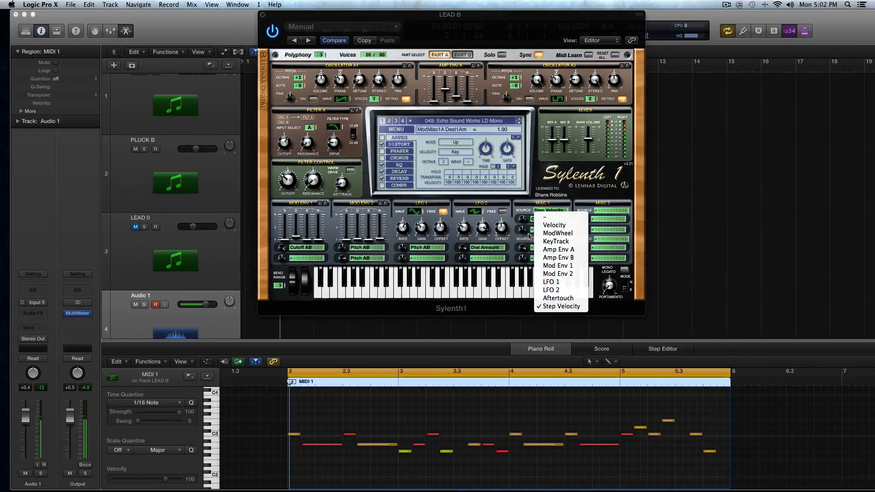
{"action": "left_click", "coordinate": [529, 236]}
{"action": "left_click", "coordinate": [546, 210]}
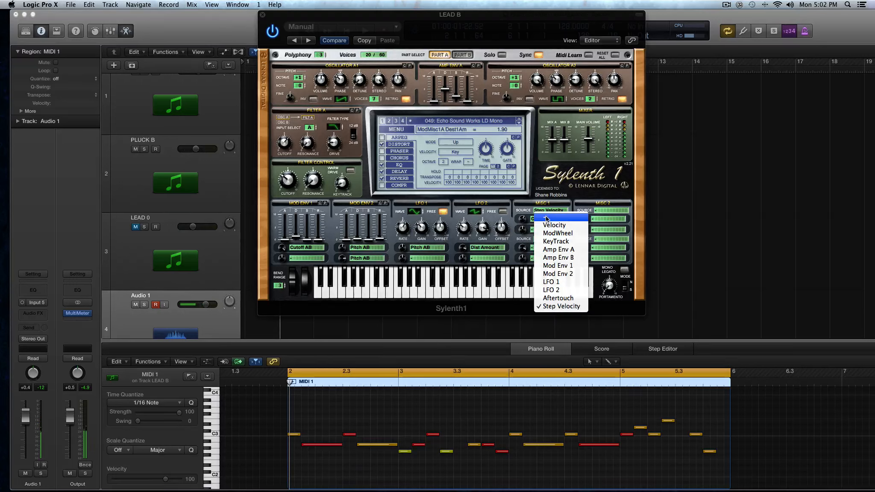
{"action": "left_click", "coordinate": [547, 218]}
{"action": "left_click", "coordinate": [547, 218]}
{"action": "left_click", "coordinate": [550, 227]}
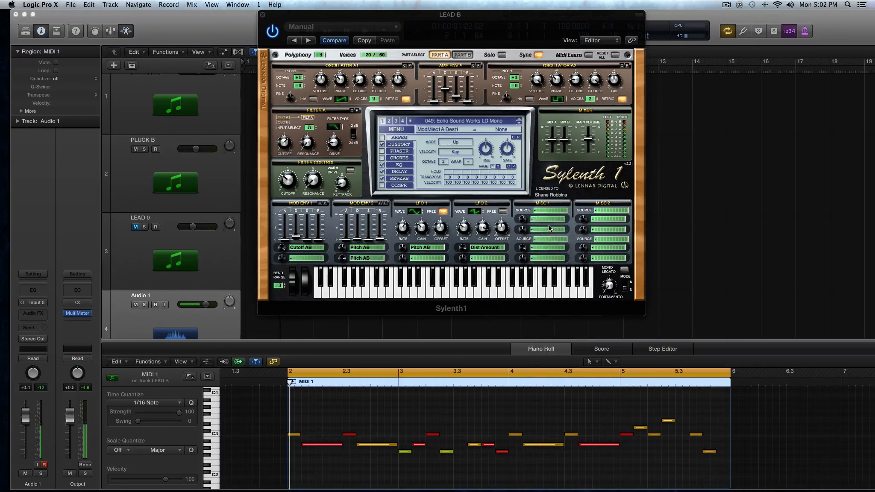
{"action": "left_click", "coordinate": [548, 211]}
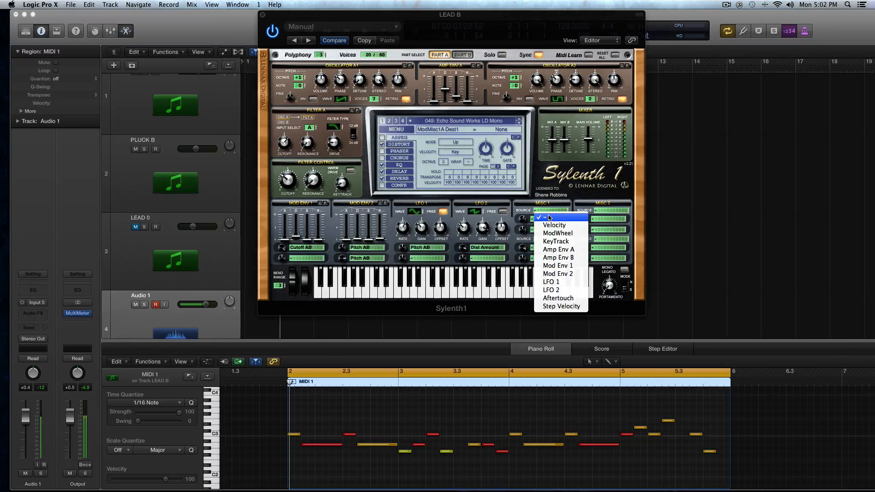
{"action": "left_click", "coordinate": [565, 233]}
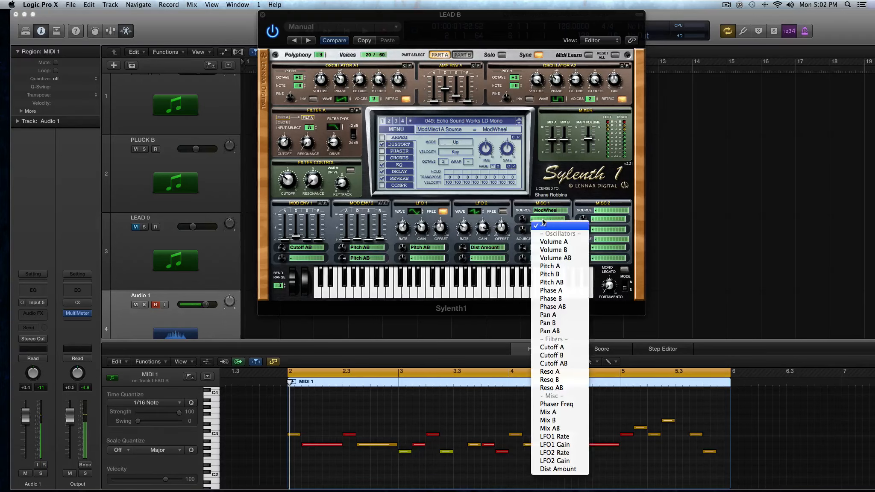
{"action": "left_click", "coordinate": [549, 219]}
{"action": "left_click", "coordinate": [556, 363]}
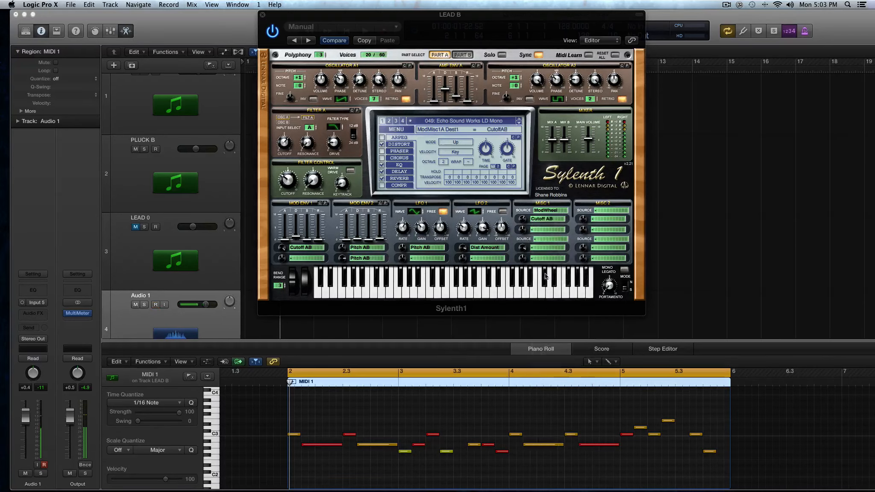
Close the Piano Roll and play the loop while moving the mod wheel, leaving it at about 4.10
{"action": "left_click_drag", "start_coordinate": [285, 13], "coordinate": [378, 6]}
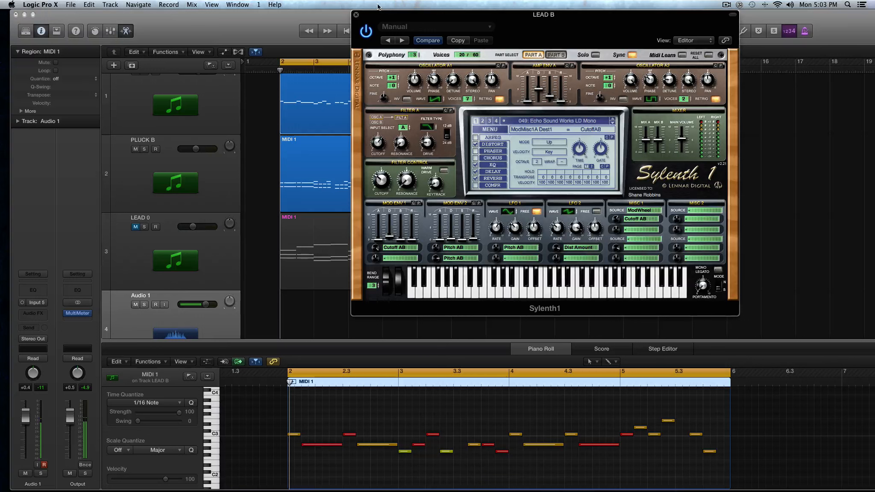
{"action": "key", "text": "e"}
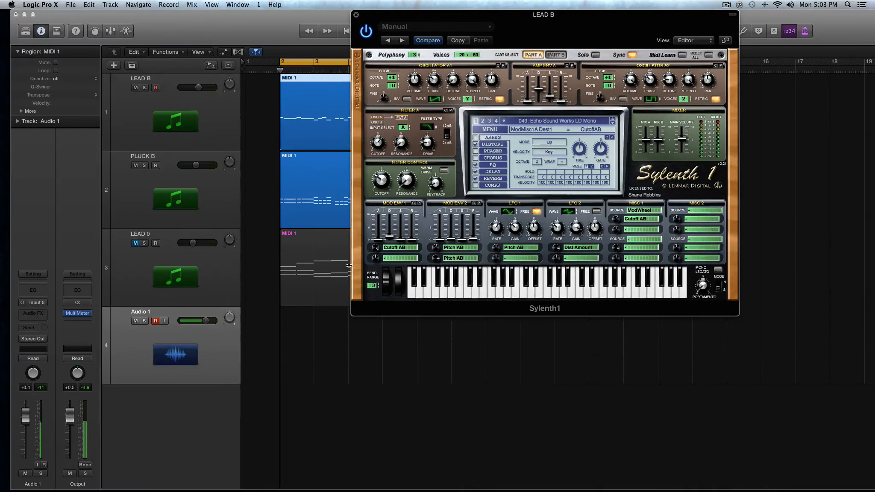
{"action": "key", "text": "space"}
{"action": "left_click_drag", "start_coordinate": [397, 279], "coordinate": [398, 278]}
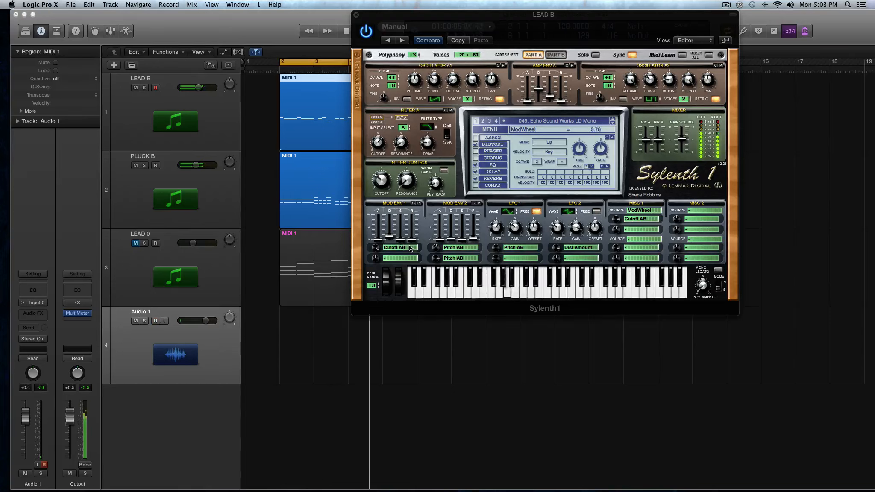
{"action": "left_click_drag", "start_coordinate": [398, 276], "coordinate": [397, 284]}
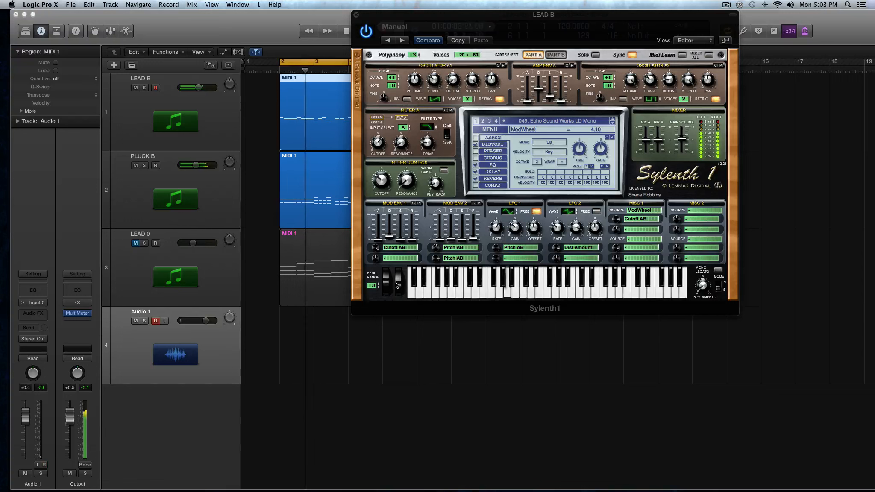
Add Phase A as the second ModWheel destination with an amount of 8.48 and test it in playback, leaving the mod wheel at about 7.95
{"action": "left_click", "coordinate": [647, 239]}
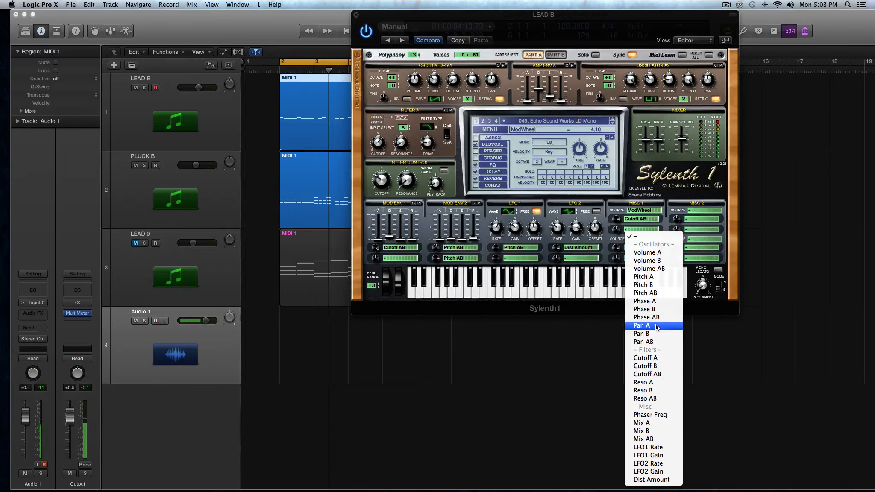
{"action": "left_click", "coordinate": [654, 301]}
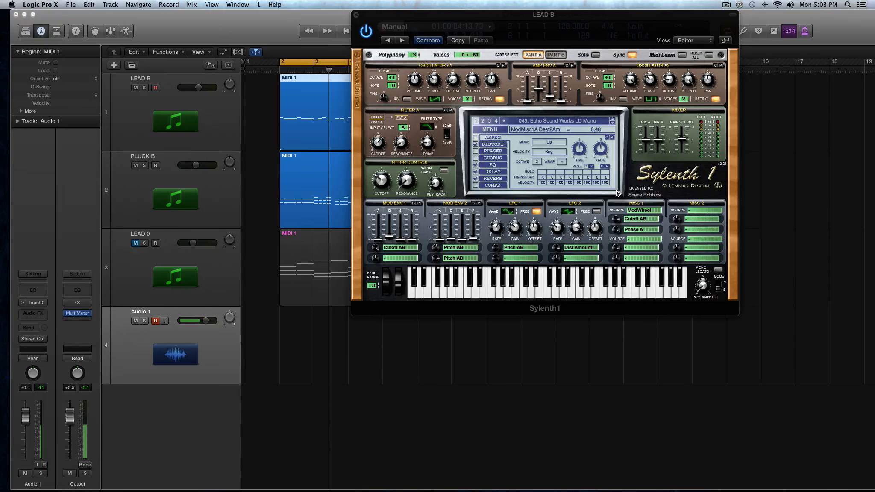
{"action": "key", "text": "space"}
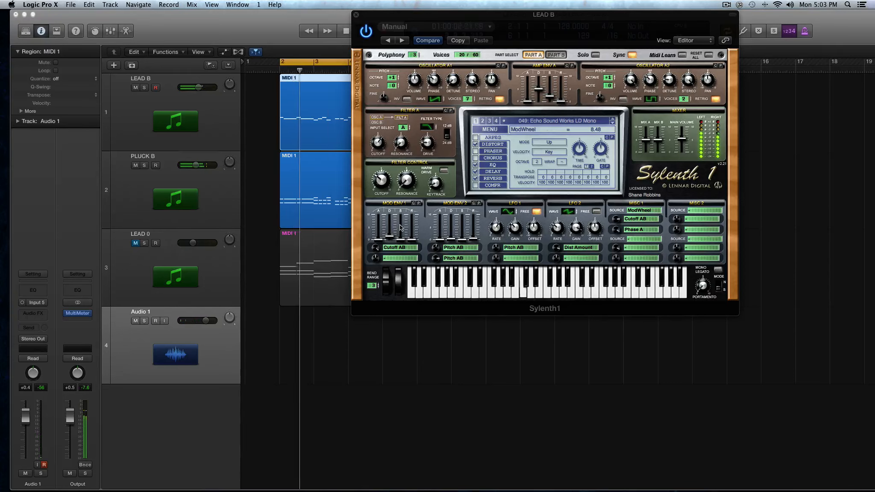
{"action": "left_click_drag", "start_coordinate": [399, 287], "coordinate": [401, 280]}
{"action": "mouse_move", "coordinate": [199, 87]}
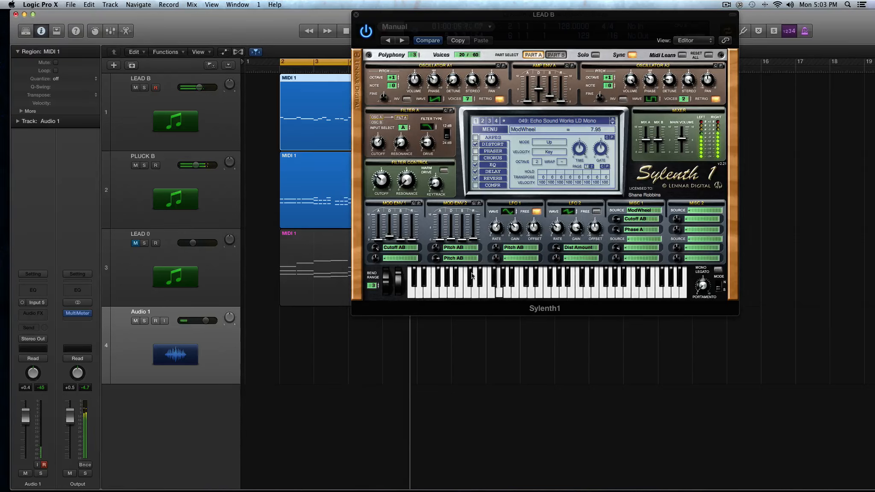
{"action": "key", "text": "space"}
{"action": "key", "text": "space"}
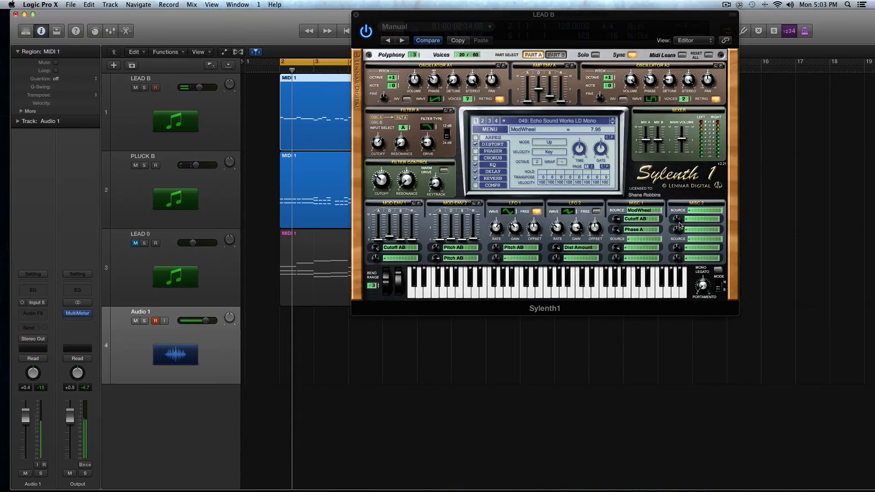
Set the second Misc 1 source to Velocity and route it to Volume A with an amount of 7.62
{"action": "left_click", "coordinate": [645, 242]}
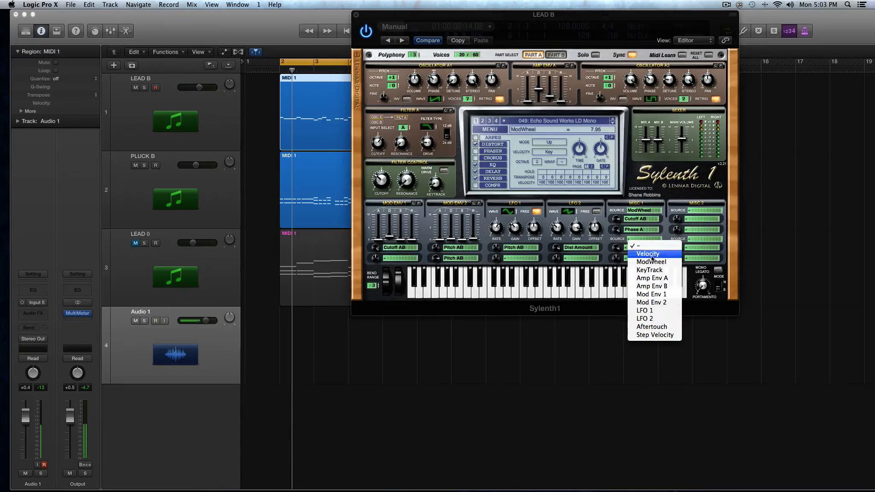
{"action": "left_click", "coordinate": [654, 255]}
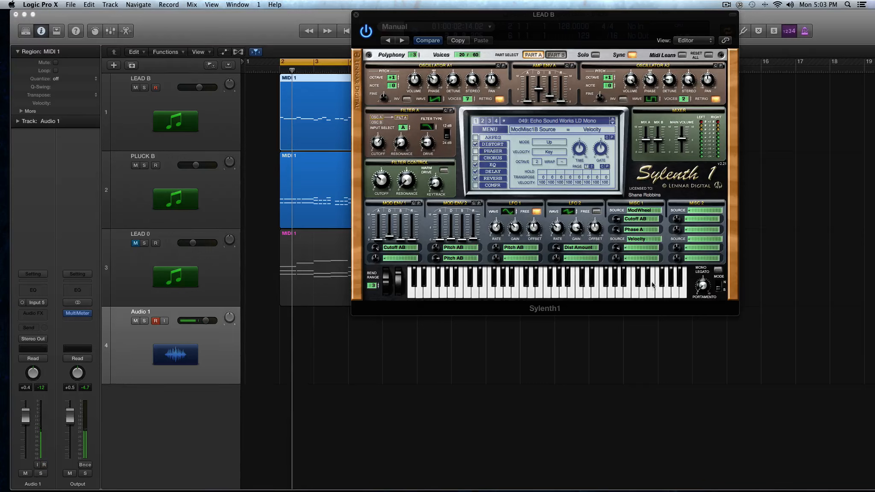
{"action": "left_click", "coordinate": [640, 249]}
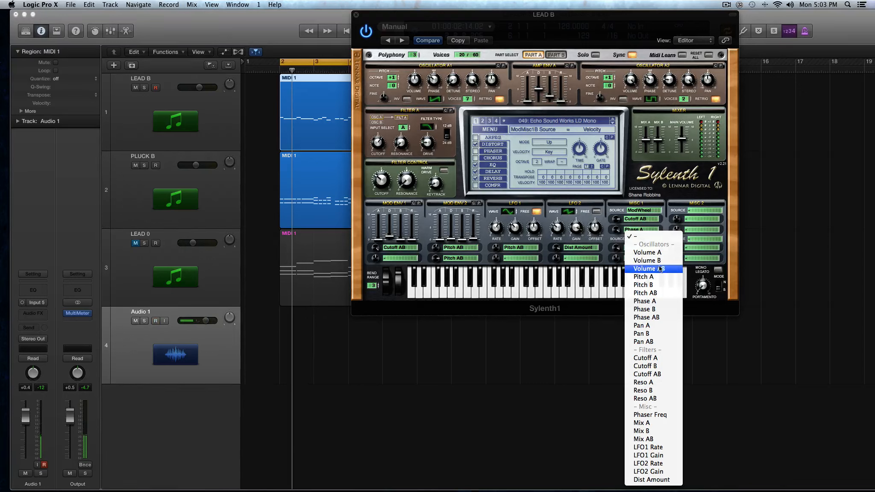
{"action": "left_click", "coordinate": [647, 252]}
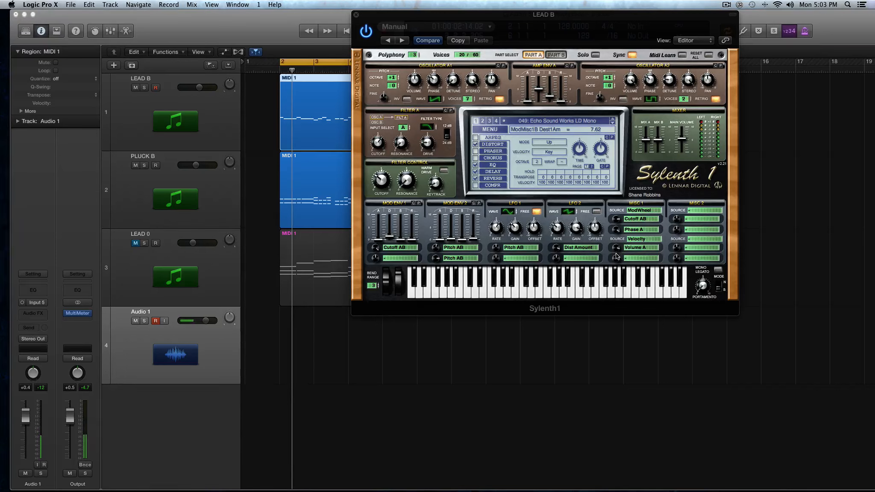
Open the LEAD B MIDI region in the Piano Roll and select its first note
{"action": "left_click", "coordinate": [302, 126]}
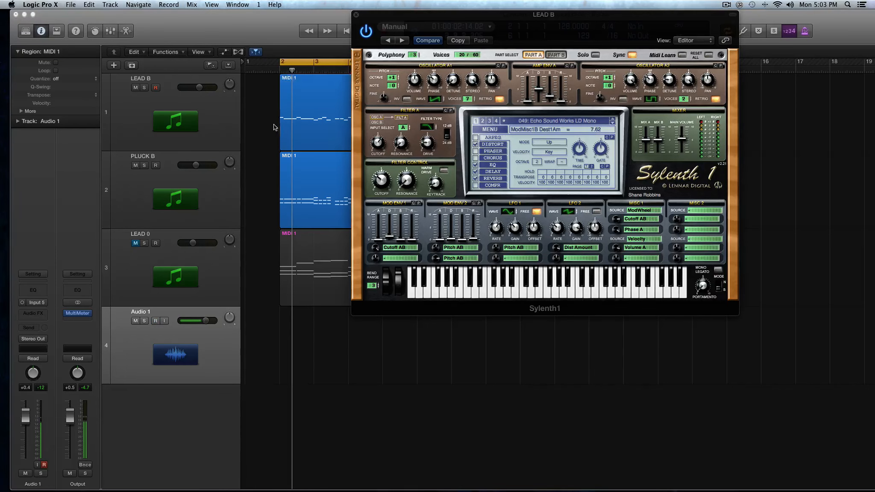
{"action": "double_click", "coordinate": [302, 122]}
{"action": "left_click", "coordinate": [321, 444]}
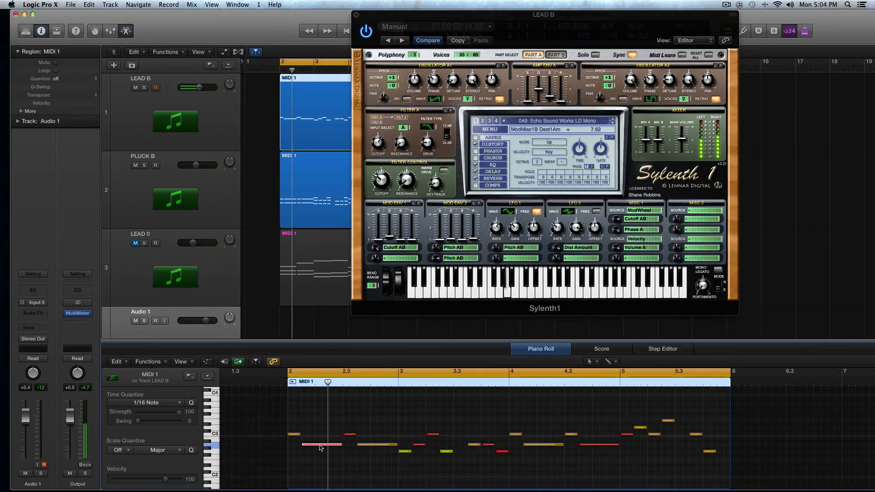
{"action": "scroll", "coordinate": [293, 434], "scroll_direction": "up", "scroll_amount": 1}
{"action": "left_click", "coordinate": [294, 439]}
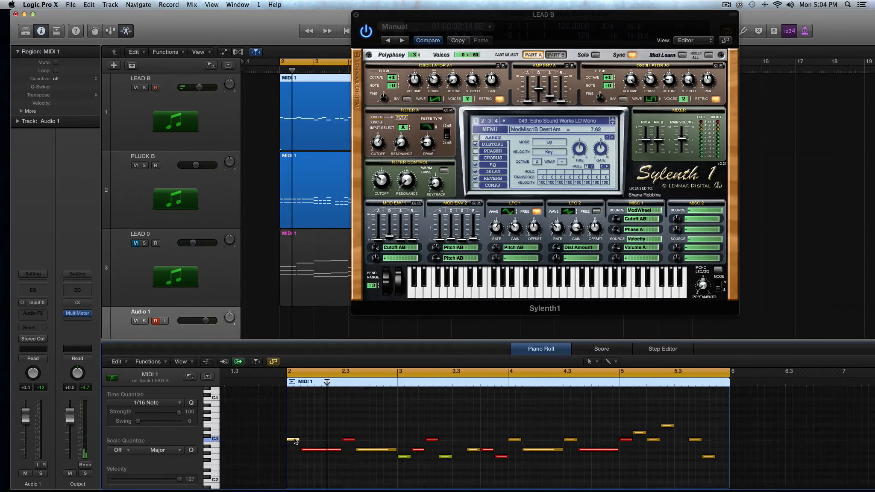
{"action": "left_click", "coordinate": [295, 441]}
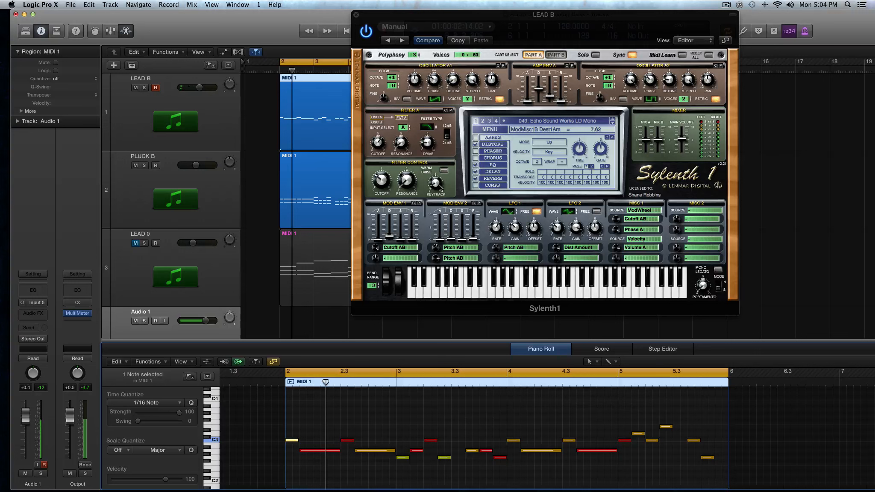
Compare the oscillator settings of Parts A and B, briefly soloing Part B, and return to Part A
{"action": "left_click", "coordinate": [556, 55]}
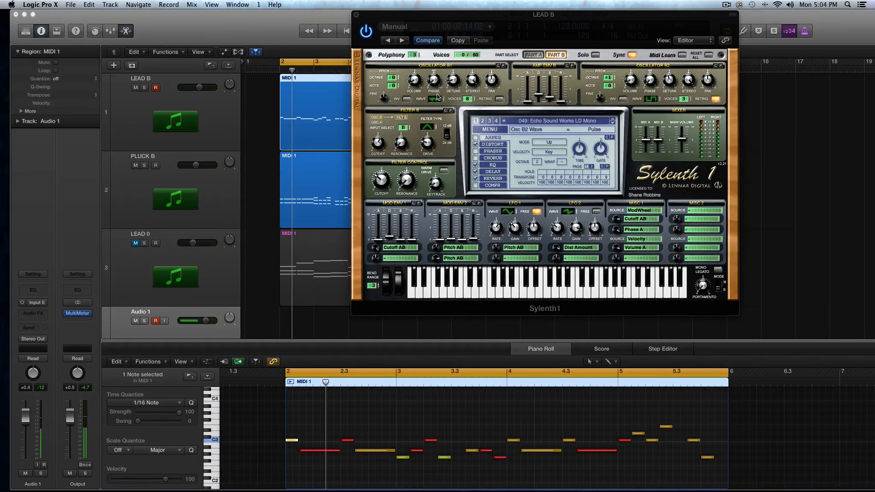
{"action": "left_click", "coordinate": [534, 55]}
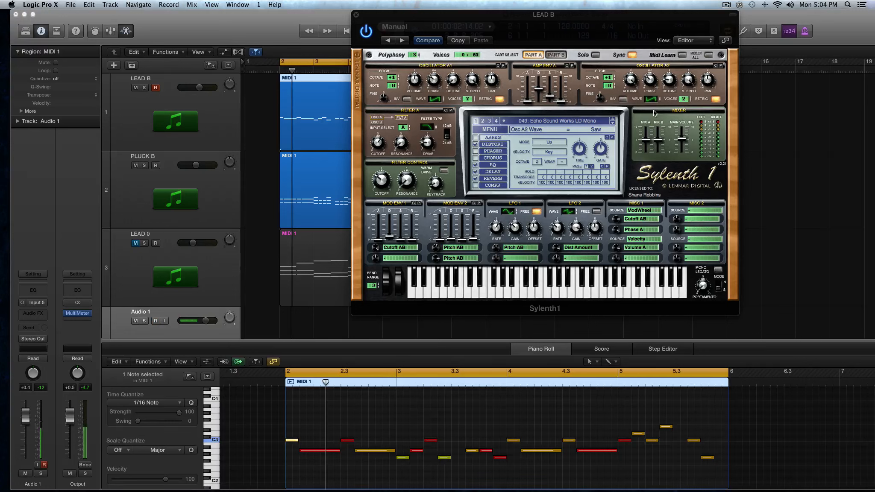
{"action": "left_click", "coordinate": [595, 55]}
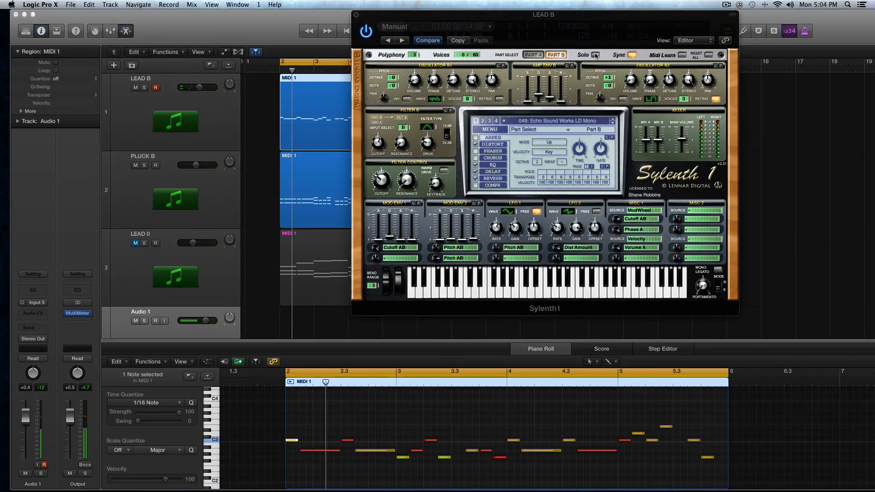
{"action": "left_click", "coordinate": [631, 80]}
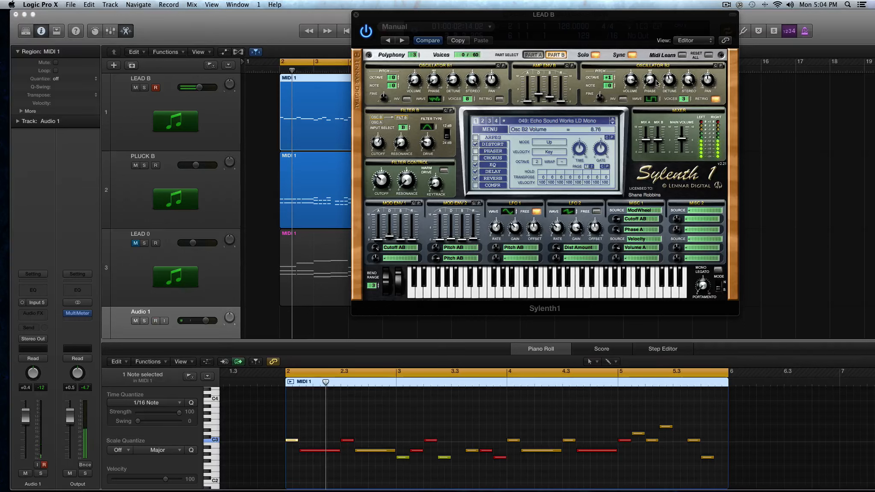
{"action": "left_click", "coordinate": [589, 57]}
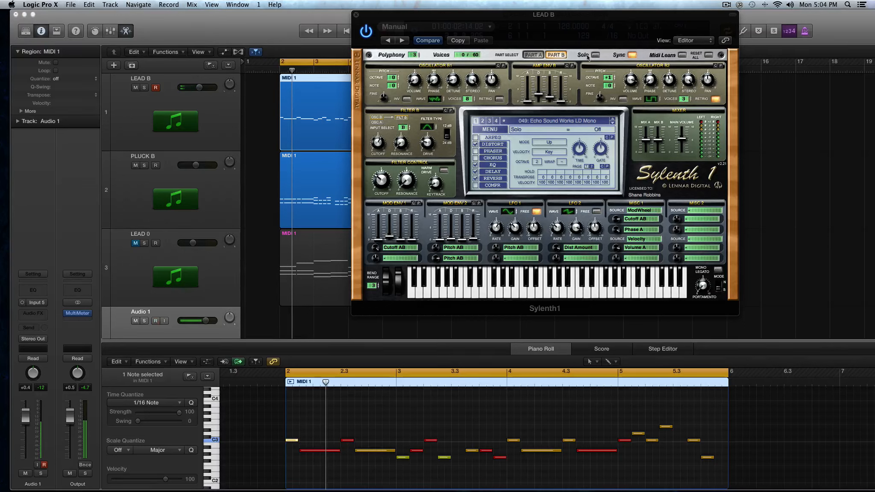
{"action": "left_click", "coordinate": [532, 54]}
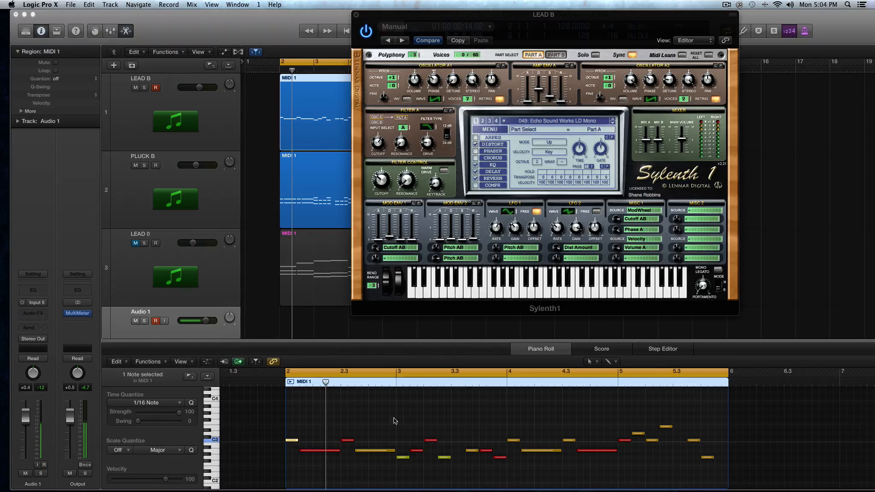
Select the second note of the LEAD B region in the Piano Roll and play the loop, reselecting the region during playback
{"action": "left_click", "coordinate": [315, 450]}
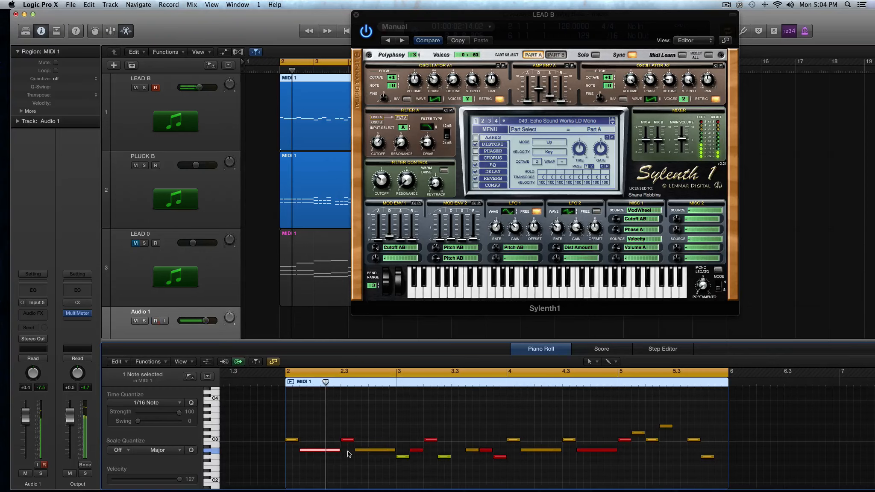
{"action": "left_click", "coordinate": [436, 100]}
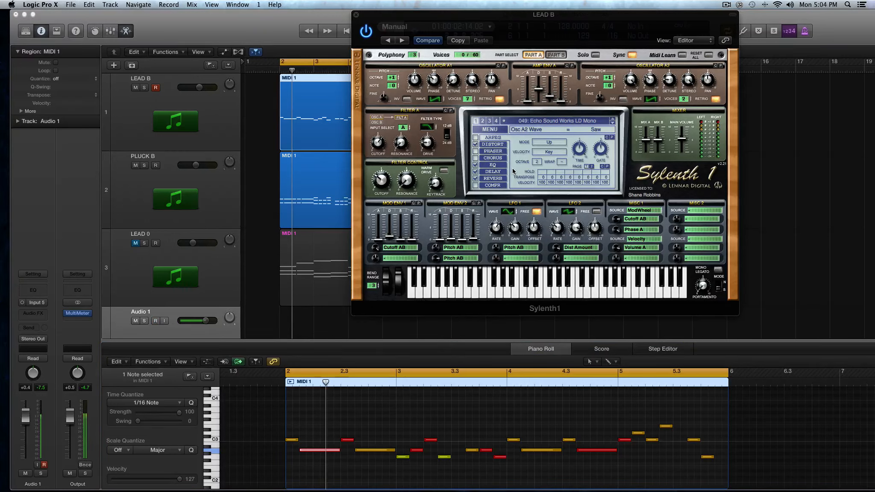
{"action": "left_click", "coordinate": [263, 143]}
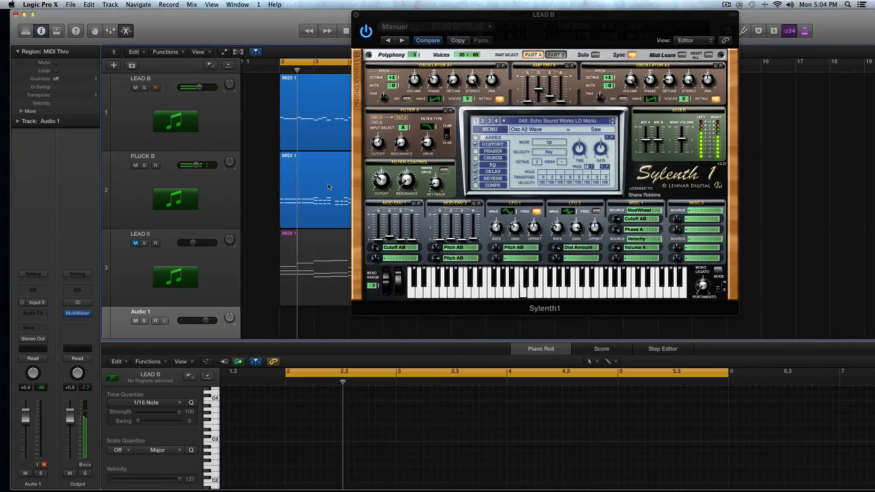
{"action": "left_click", "coordinate": [299, 129]}
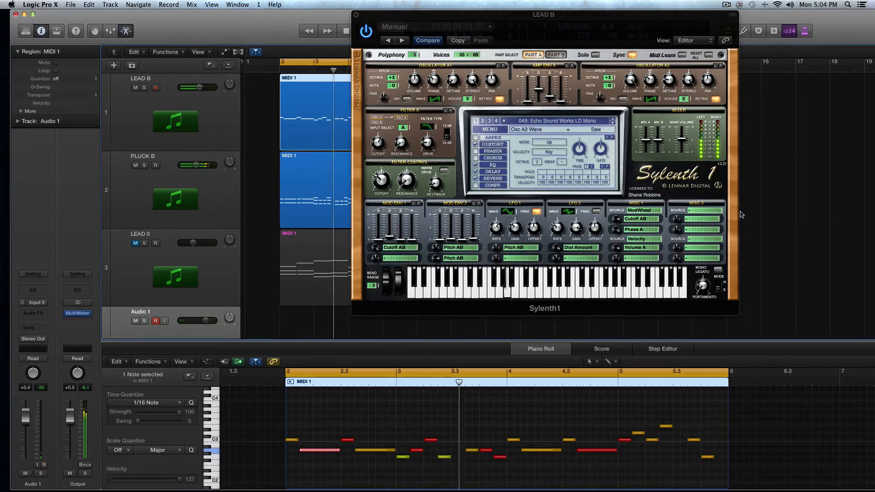
Set the Velocity modulation amount for Volume A in Misc 1 to 5.05
{"action": "mouse_move", "coordinate": [618, 256]}
{"action": "mouse_move", "coordinate": [618, 256]}
{"action": "left_mouse_down"}
{"action": "mouse_move", "coordinate": [621, 279]}
{"action": "mouse_move", "coordinate": [621, 272]}
{"action": "left_mouse_up"}
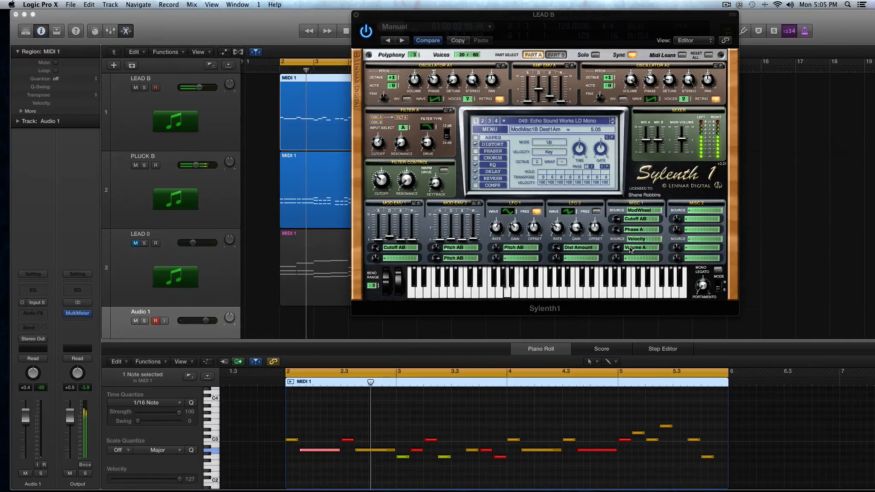
{"action": "left_click", "coordinate": [648, 258]}
{"action": "left_click", "coordinate": [647, 253]}
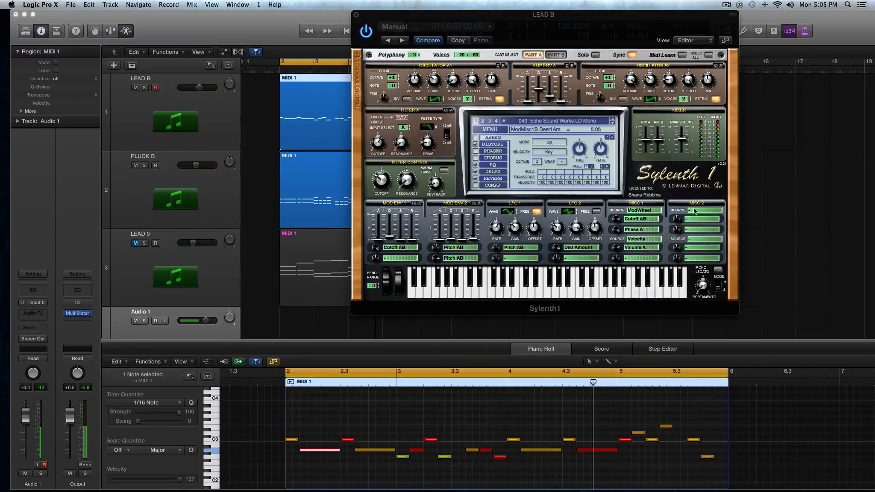
Set the first Misc 2 source to Mod Env 1 and choose Phase AB as its destination
{"action": "left_click", "coordinate": [699, 211]}
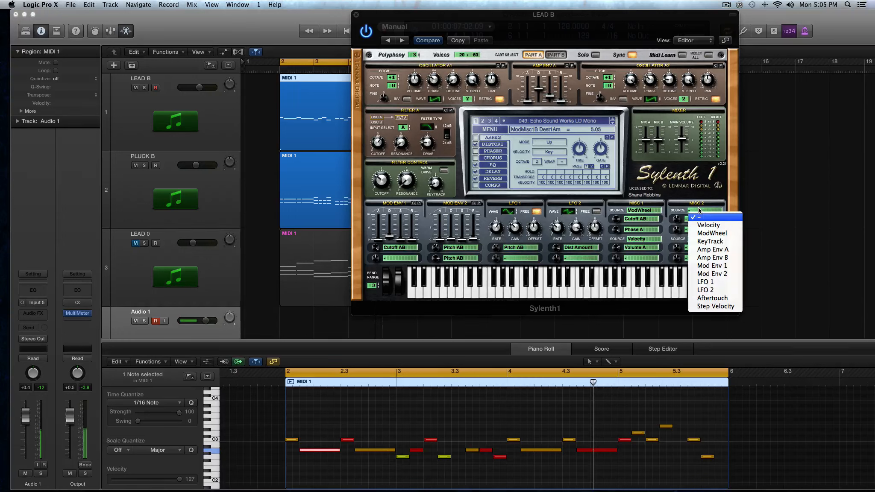
{"action": "left_click", "coordinate": [721, 266]}
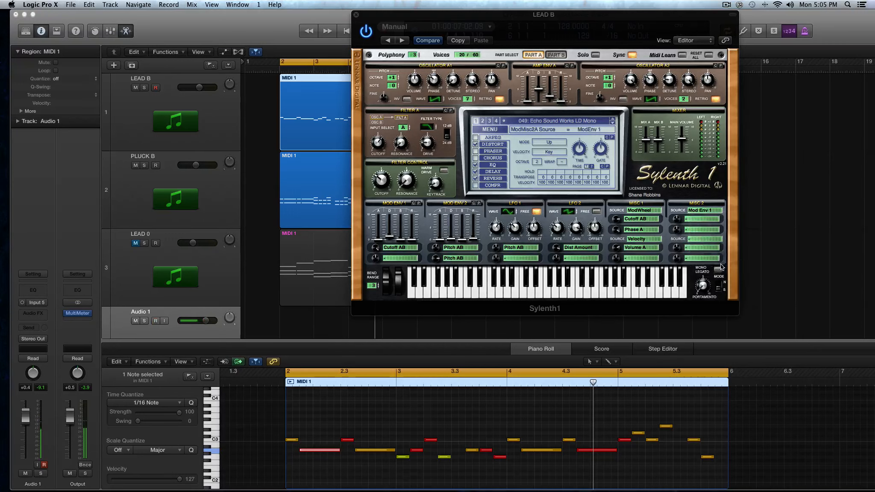
{"action": "left_click", "coordinate": [708, 222]}
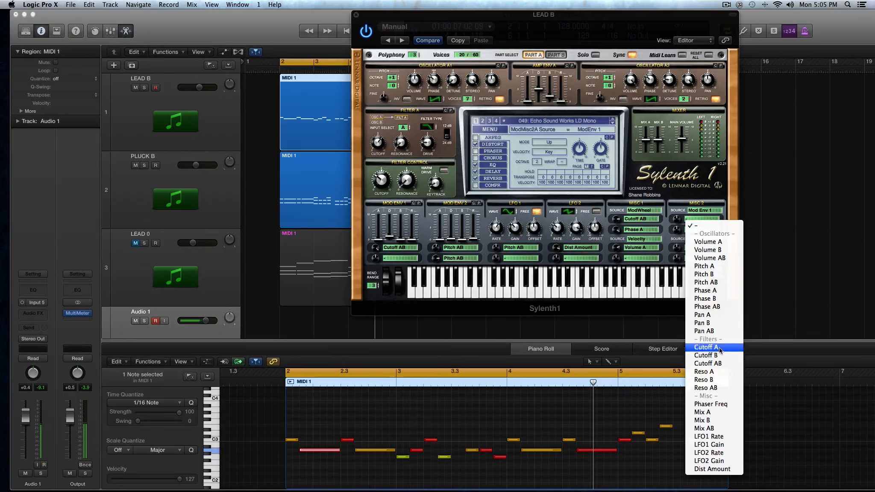
{"action": "left_click", "coordinate": [724, 308]}
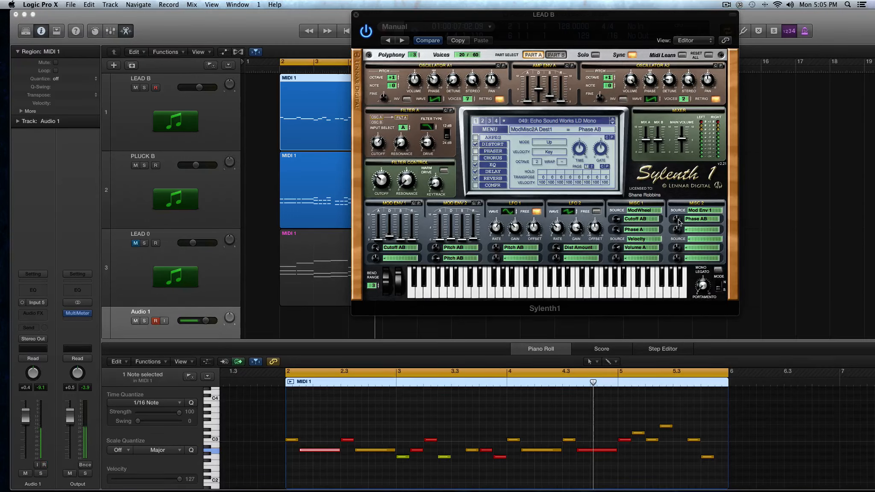
Set the Misc 2 Phase AB amount to 6.67 and play the LEAD B region soloed
{"action": "left_click_drag", "start_coordinate": [679, 221], "coordinate": [676, 205]}
{"action": "left_click_drag", "start_coordinate": [681, 223], "coordinate": [690, 224]}
{"action": "key", "text": "space"}
{"action": "left_click_drag", "start_coordinate": [677, 220], "coordinate": [701, 218]}
{"action": "key", "text": "space"}
{"action": "key", "text": "ctrl+s"}
{"action": "key", "text": "space"}
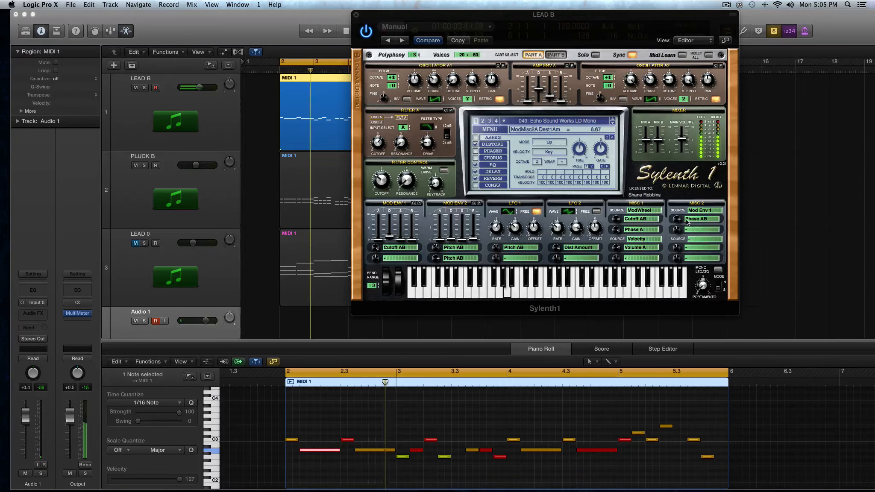
Compare playback with the first Misc 2 source off and back on Mod Env 1, and raise the LEAD B track volume slightly
{"action": "left_click", "coordinate": [701, 211]}
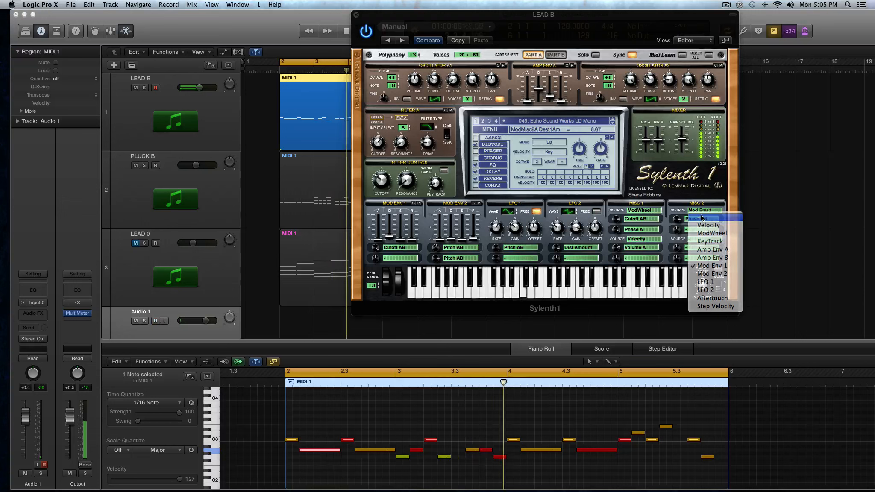
{"action": "left_click", "coordinate": [703, 217]}
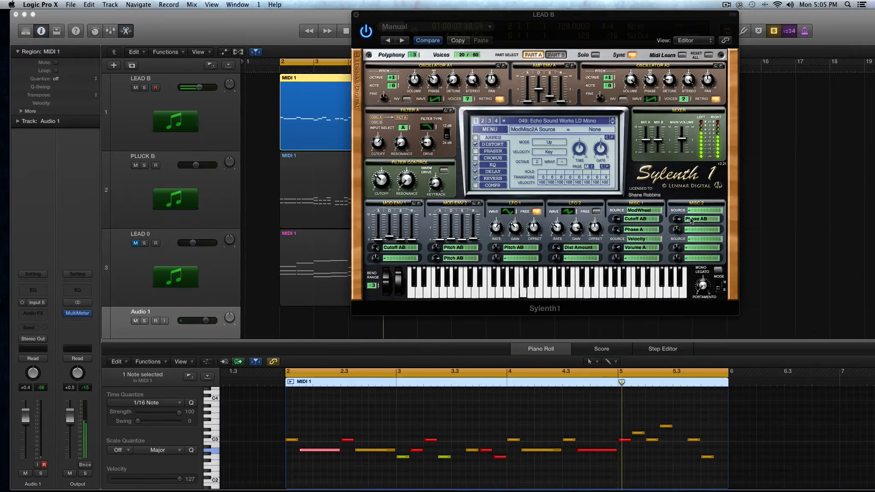
{"action": "left_click", "coordinate": [698, 211]}
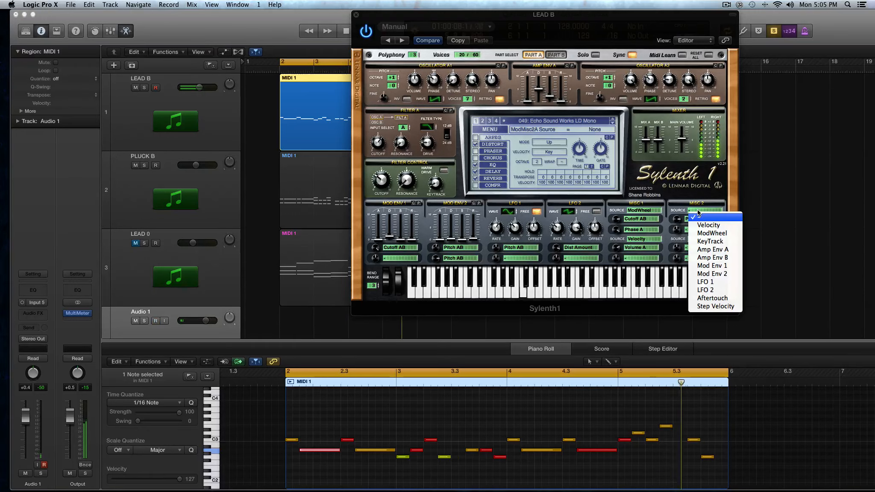
{"action": "left_click", "coordinate": [731, 266]}
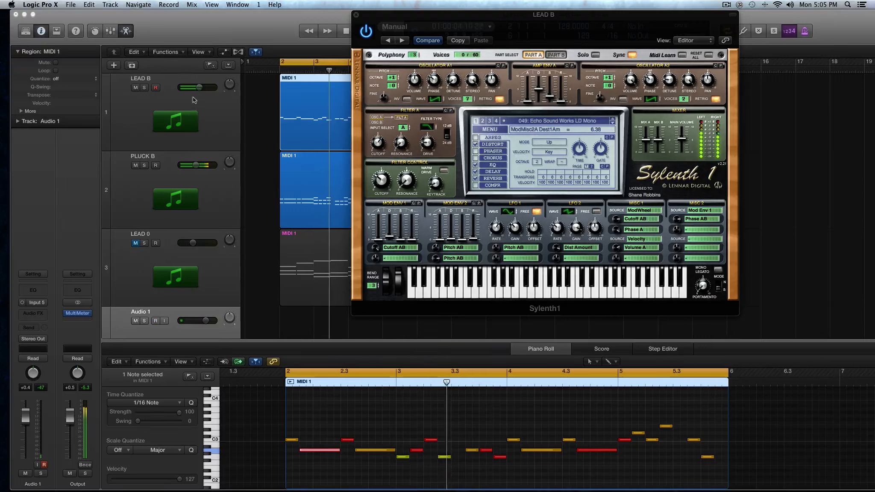
{"action": "left_click_drag", "start_coordinate": [199, 88], "coordinate": [202, 87]}
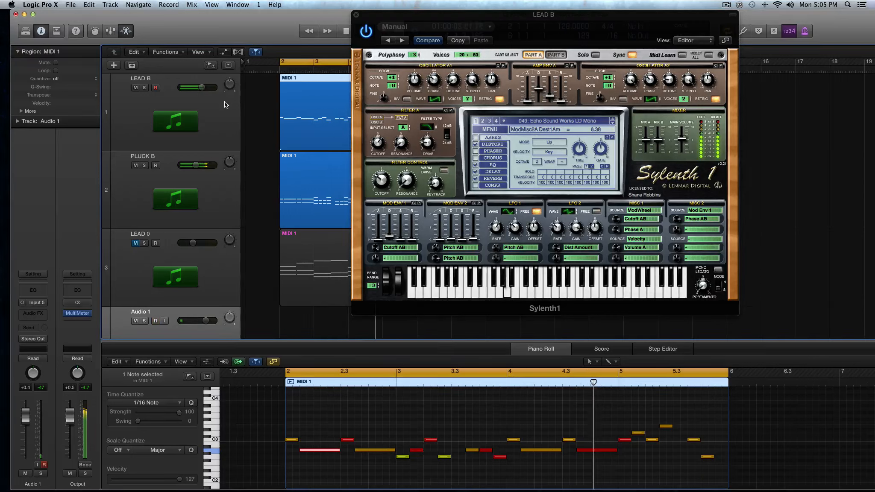
Set the second Misc 2 source to Mod Env 2 and route it to Dist Amount with an amount of 6.10
{"action": "left_click", "coordinate": [701, 243]}
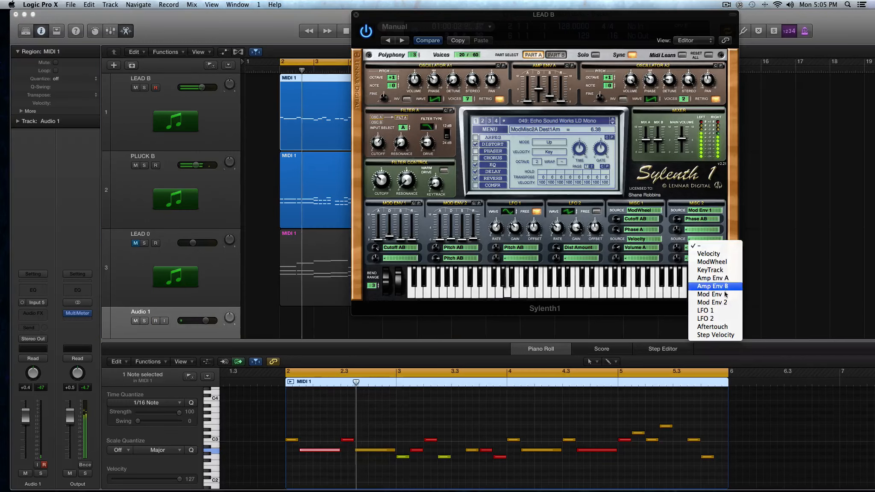
{"action": "left_click", "coordinate": [713, 303]}
{"action": "left_click", "coordinate": [701, 248]}
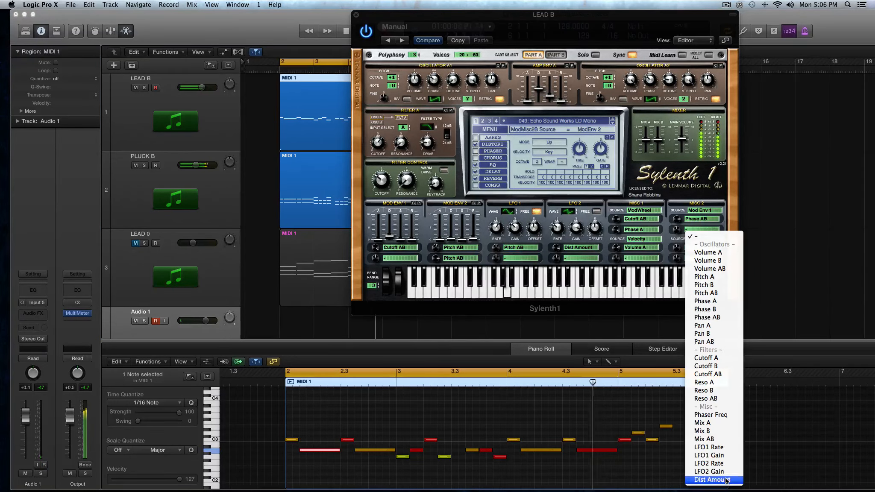
{"action": "left_click", "coordinate": [713, 479]}
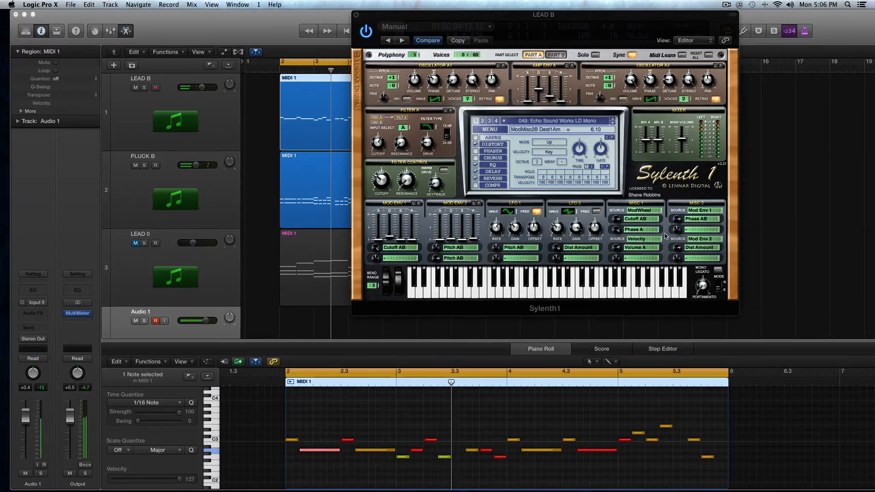
{"action": "left_click", "coordinate": [704, 242]}
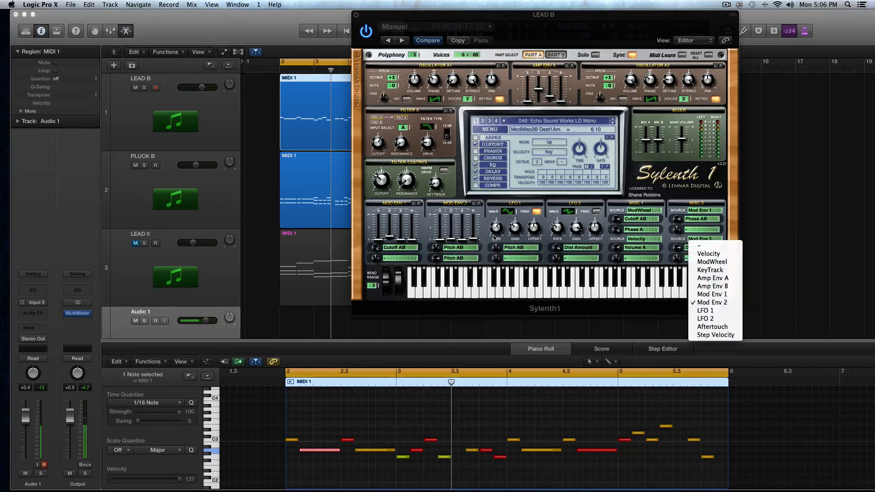
{"action": "left_click", "coordinate": [696, 249]}
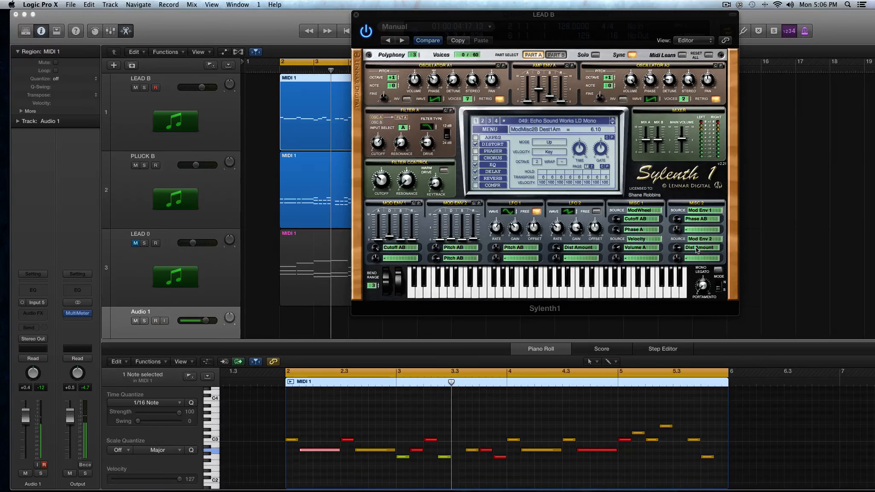
Test the distortion modulation on the soloed LEAD B region and in the full loop, setting the Dist Amount modulation to -5.90
{"action": "key", "text": "space"}
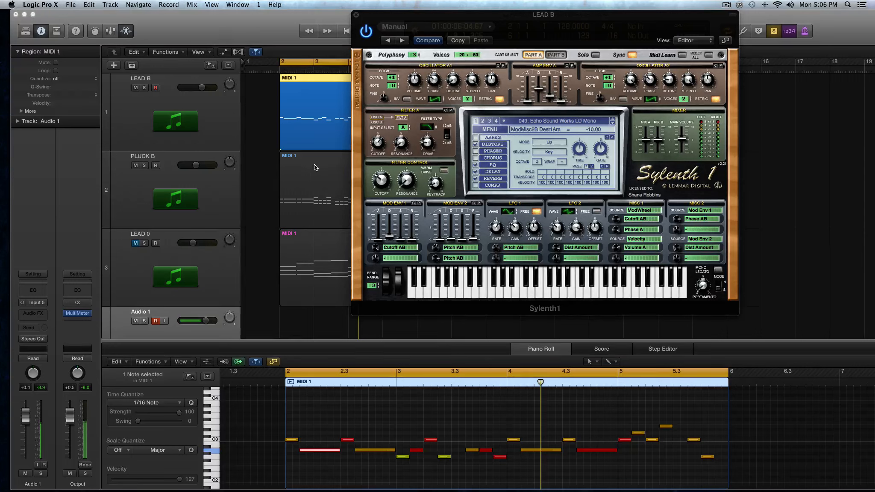
{"action": "key", "text": "ctrl+s"}
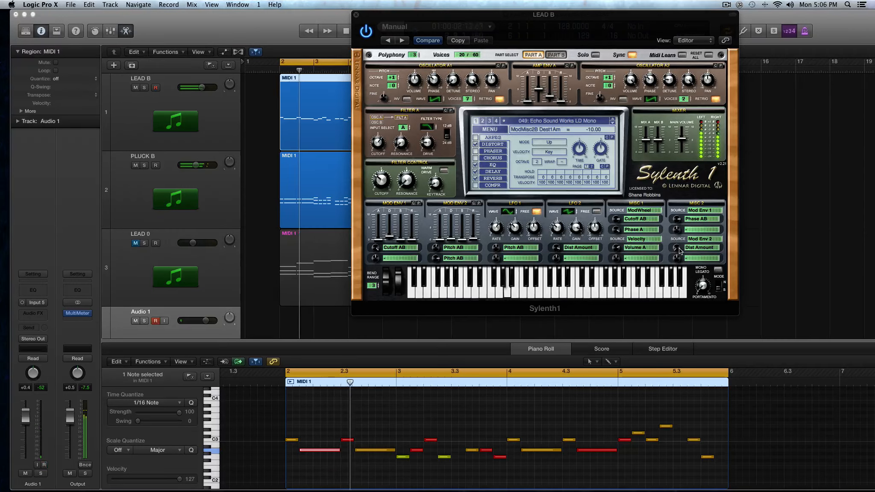
{"action": "left_click_drag", "start_coordinate": [680, 251], "coordinate": [679, 242]}
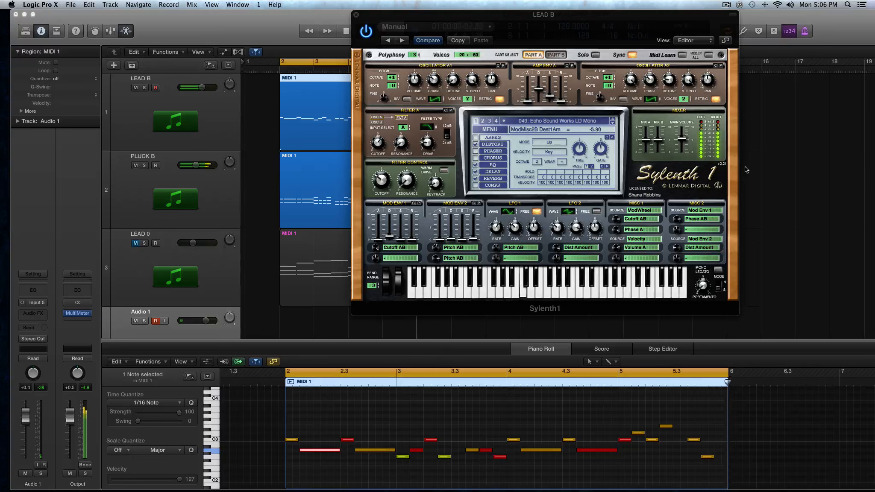
Change the second Misc 2 source to Aftertouch with a Dist Amount modulation of 8.10 and test it in soloed playback
{"action": "left_click", "coordinate": [706, 239]}
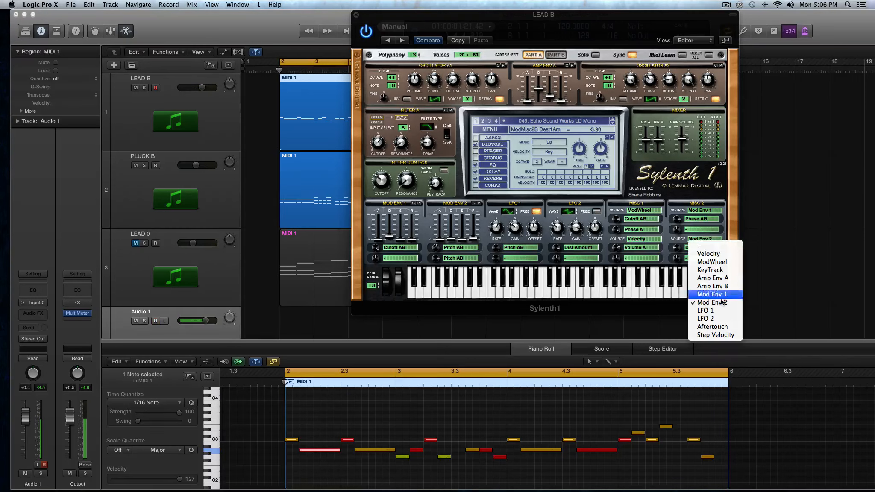
{"action": "left_click", "coordinate": [699, 240]}
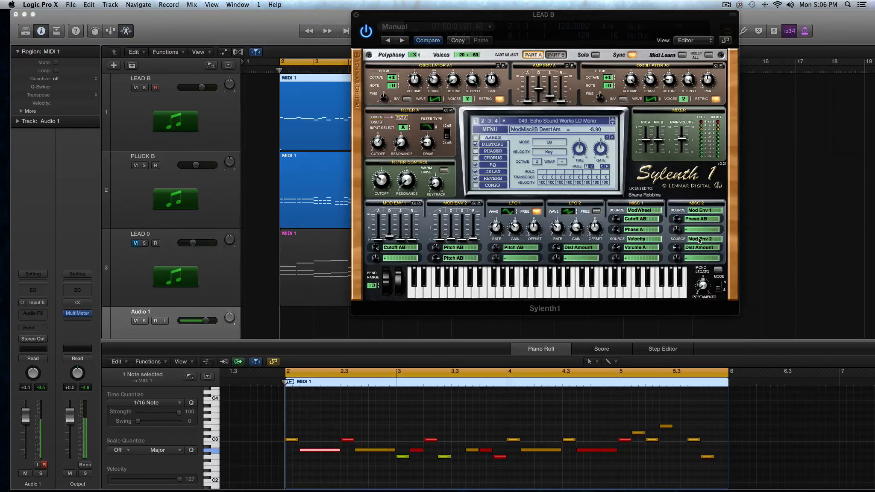
{"action": "left_click", "coordinate": [699, 240]}
{"action": "left_click", "coordinate": [721, 327]}
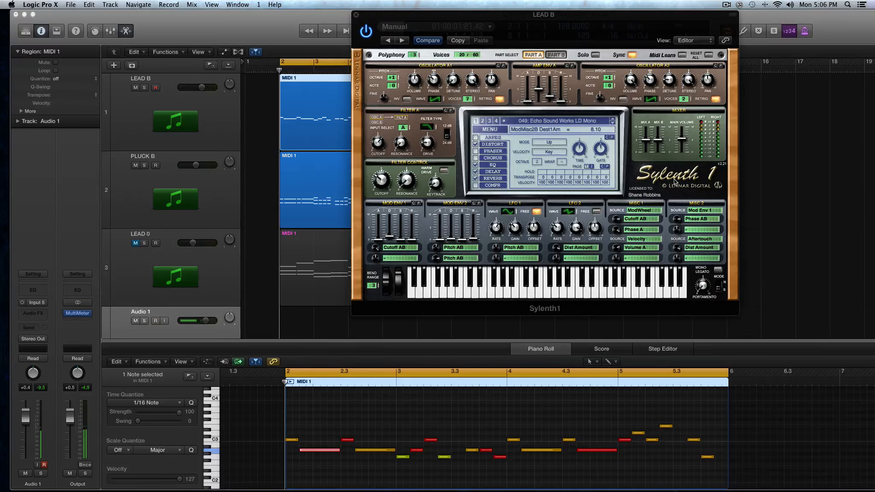
{"action": "key", "text": "space"}
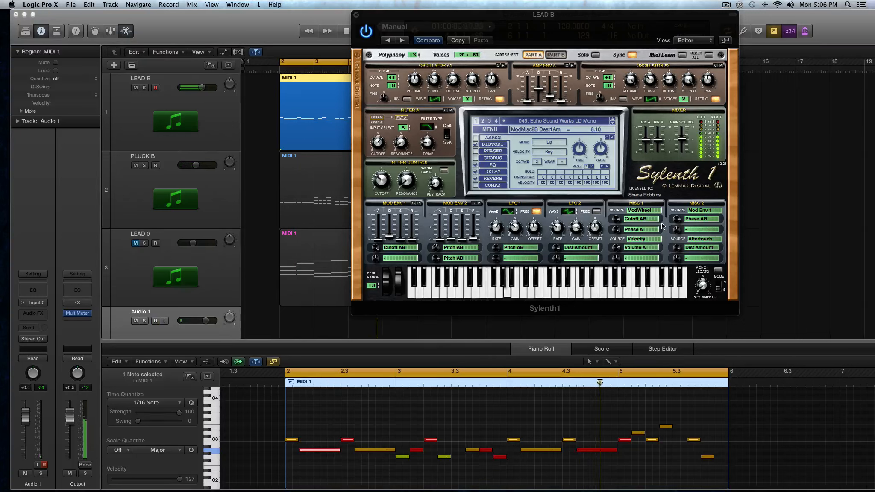
{"action": "key", "text": "space"}
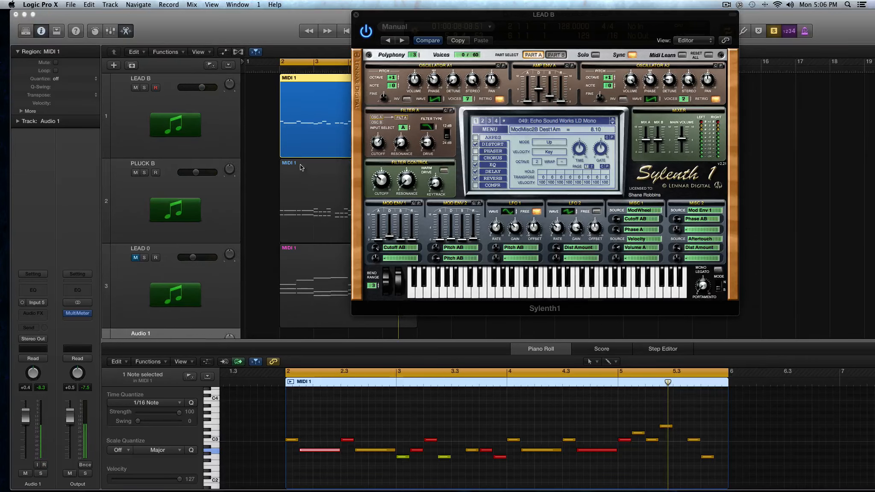
Play the soloed LEAD B loop and clear all four Misc 1 and Misc 2 modulation sources to compare the sound
{"action": "key", "text": "space"}
{"action": "left_click", "coordinate": [637, 211]}
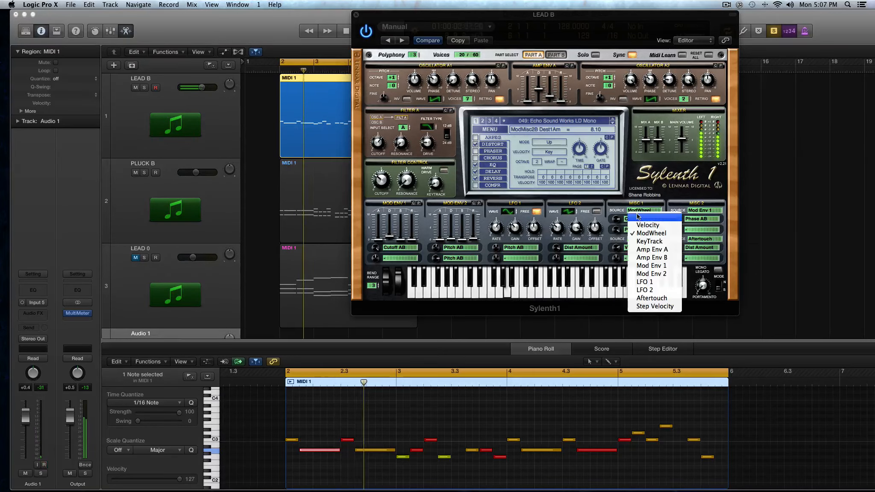
{"action": "left_click", "coordinate": [639, 218]}
{"action": "left_click", "coordinate": [641, 239]}
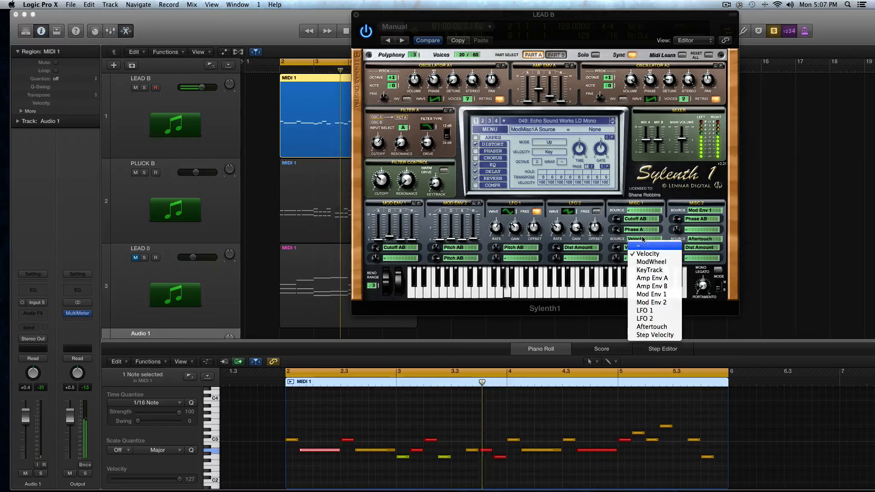
{"action": "left_click", "coordinate": [639, 242]}
{"action": "left_click", "coordinate": [704, 212]}
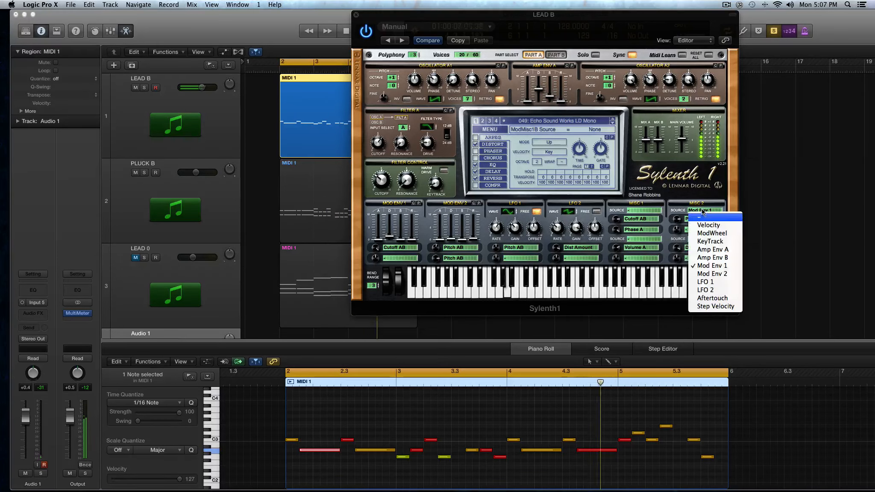
{"action": "left_click", "coordinate": [701, 213]}
{"action": "left_click", "coordinate": [709, 239]}
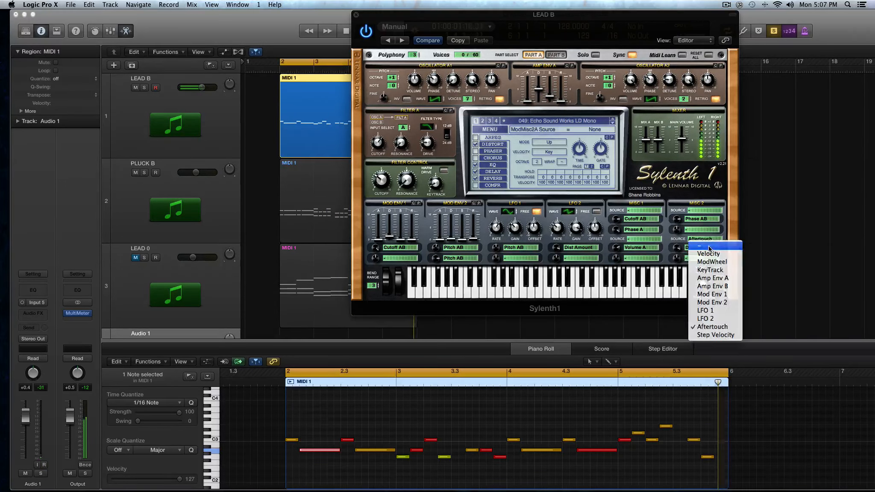
{"action": "left_click", "coordinate": [709, 245]}
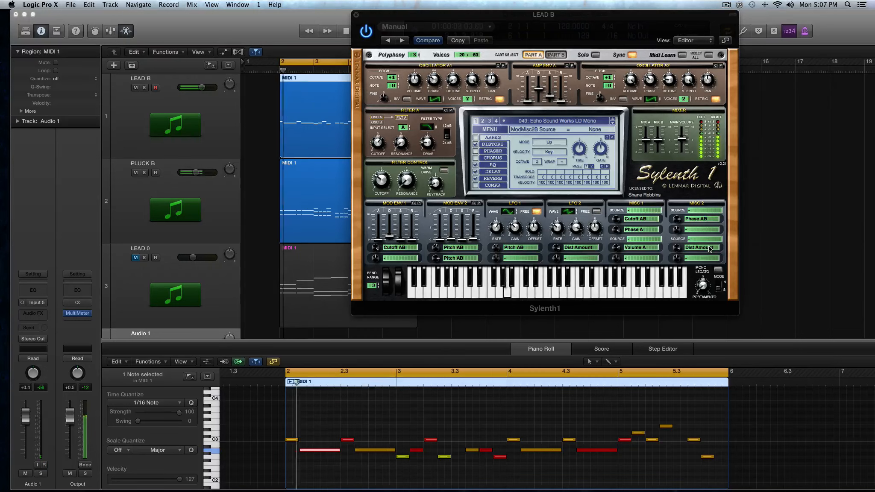
Restore the first Misc 1 source to ModWheel and set the second Misc 1 source to Mod Env 1
{"action": "left_click", "coordinate": [648, 211]}
{"action": "left_click", "coordinate": [660, 233]}
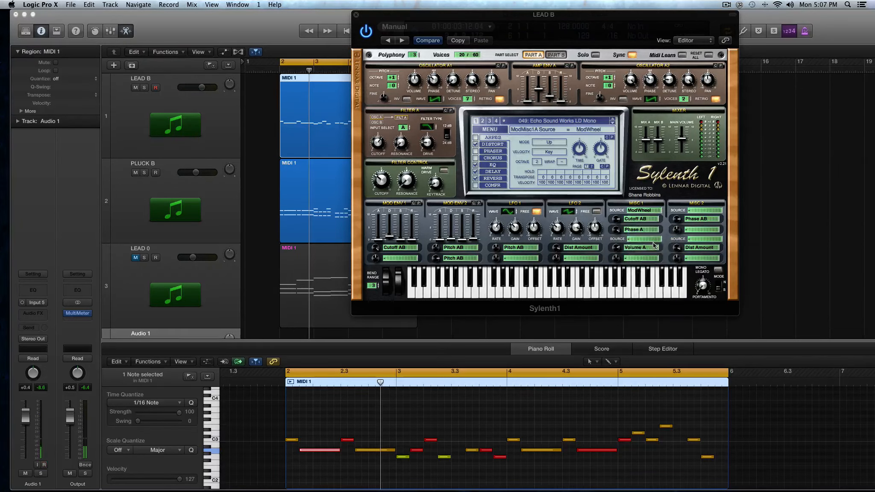
{"action": "left_click", "coordinate": [650, 240]}
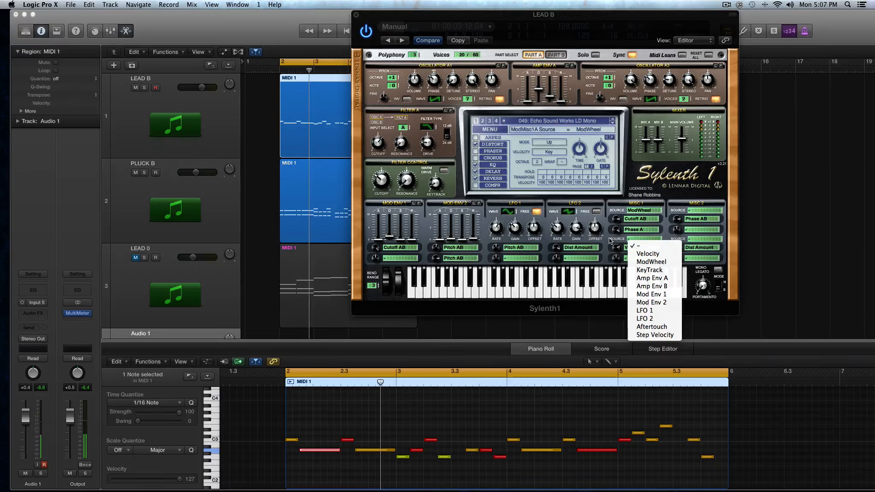
{"action": "left_click", "coordinate": [625, 239]}
{"action": "left_click", "coordinate": [641, 241]}
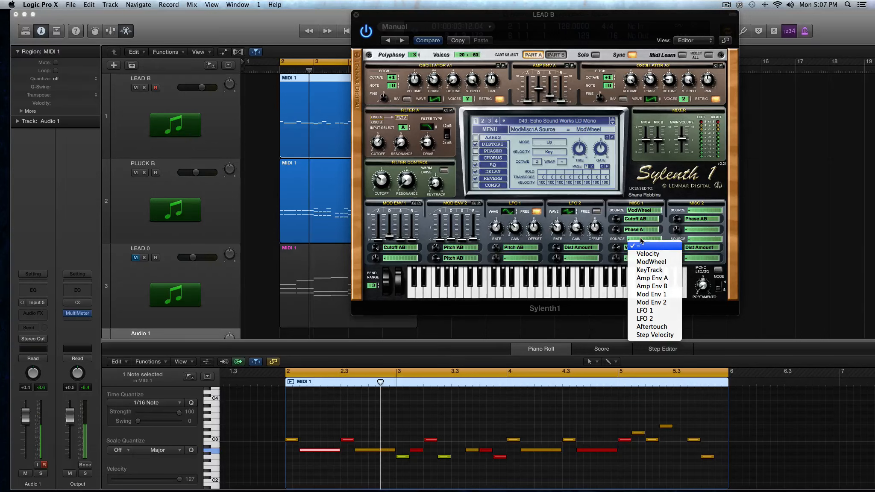
{"action": "left_click", "coordinate": [613, 240]}
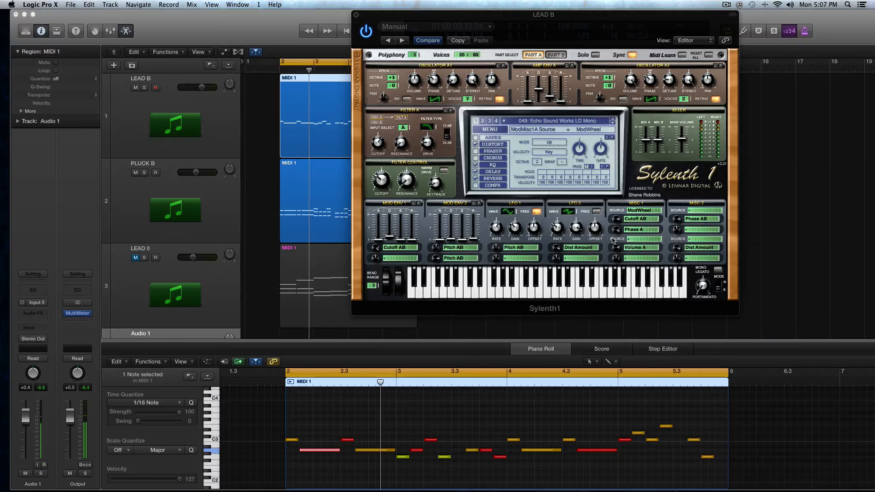
{"action": "left_click", "coordinate": [272, 135]}
{"action": "left_click", "coordinate": [315, 133]}
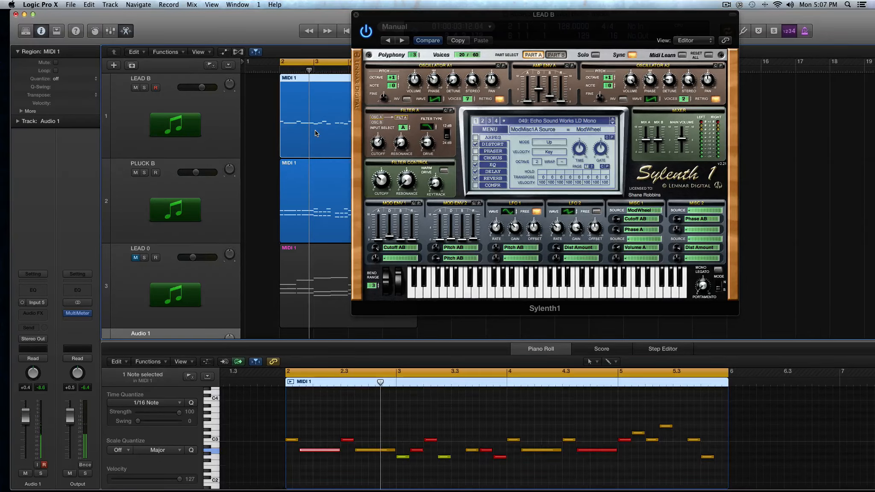
{"action": "left_click", "coordinate": [643, 240]}
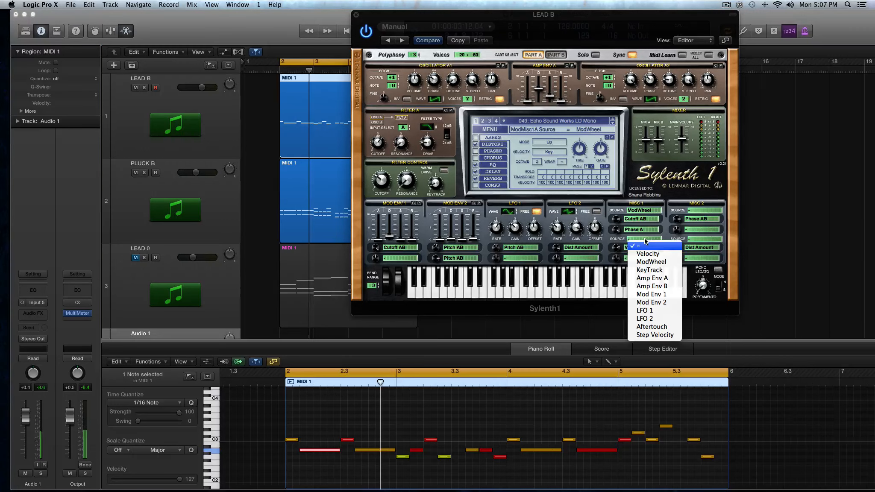
{"action": "left_click", "coordinate": [665, 295]}
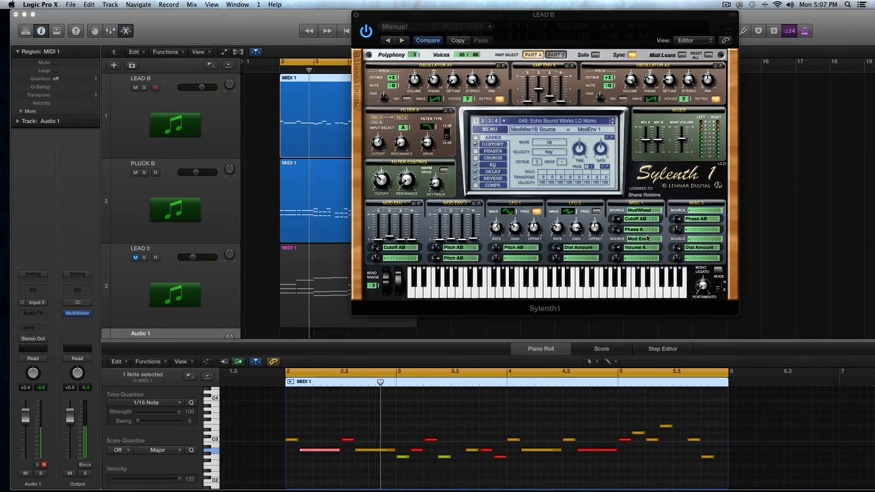
Set the Misc 2 sources to Mod Env 1 and Mod Env 2, and change the second Misc 1 source to Velocity
{"action": "left_click", "coordinate": [695, 211]}
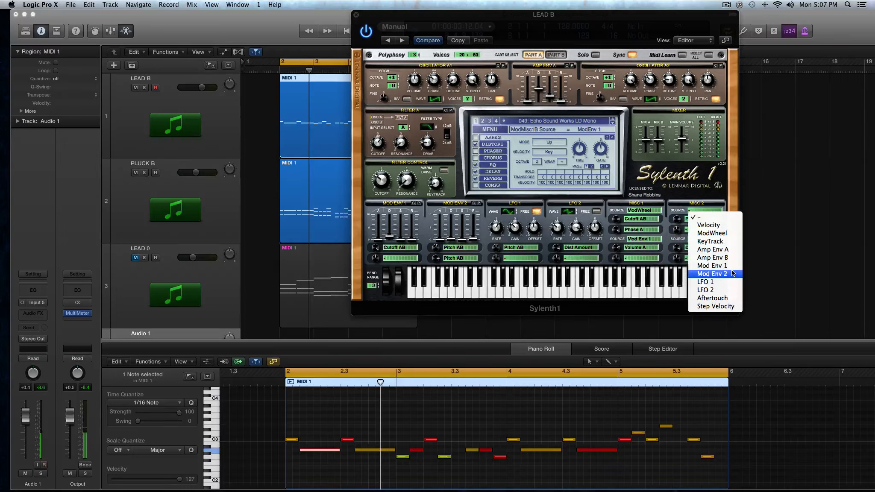
{"action": "left_click", "coordinate": [713, 266]}
{"action": "left_click", "coordinate": [705, 238]}
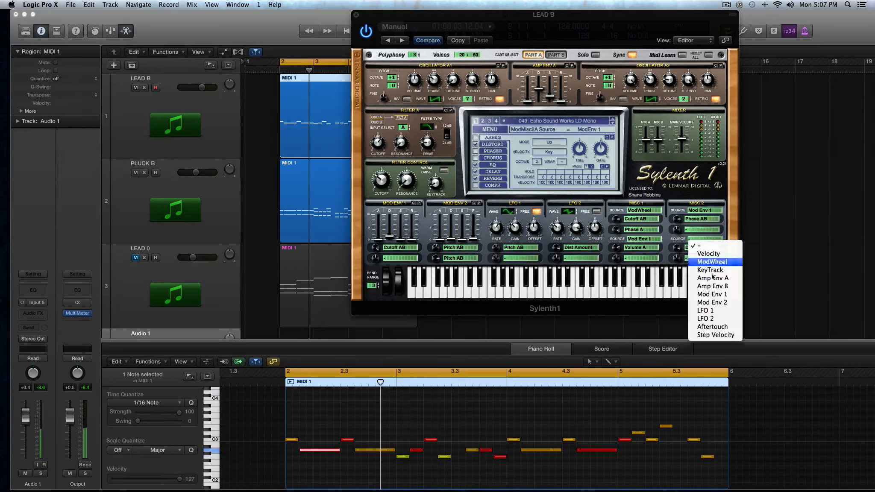
{"action": "left_click", "coordinate": [713, 303]}
{"action": "left_click", "coordinate": [652, 240]}
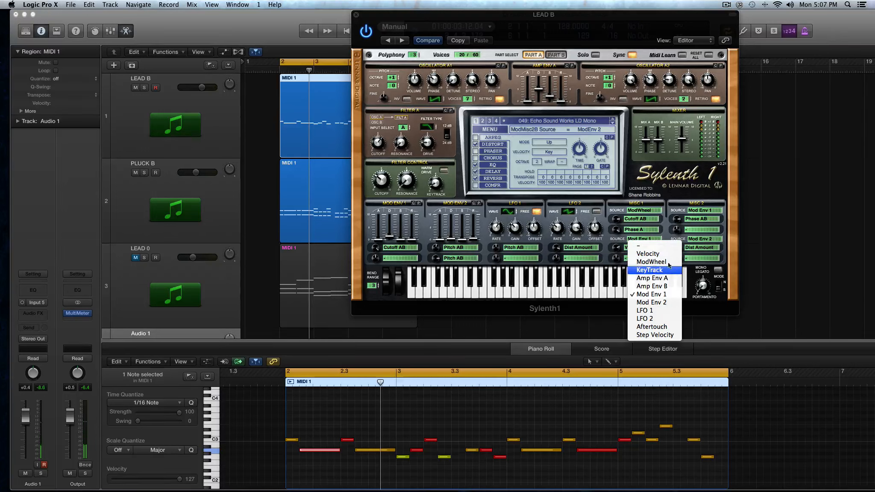
{"action": "left_click", "coordinate": [649, 253]}
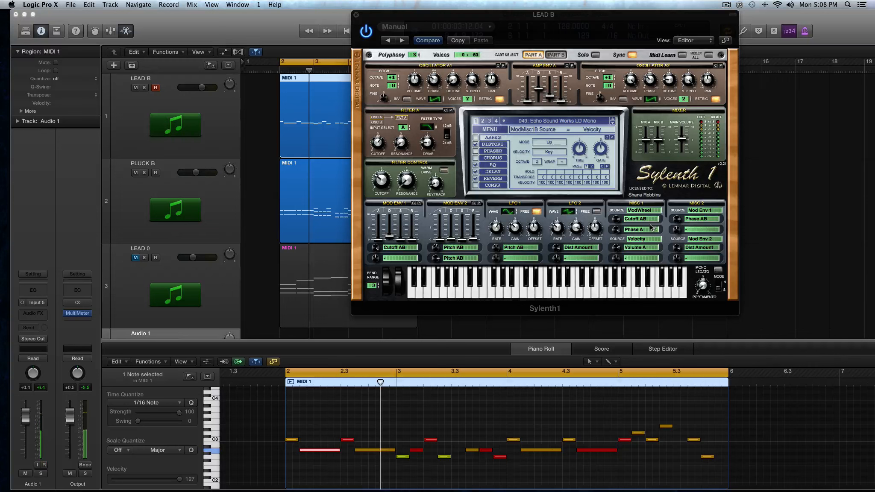
Reposition the Sylenth1 plug-in window over the tracks area and toggle the arpeggiator, leaving it off
{"action": "left_click_drag", "start_coordinate": [450, 16], "coordinate": [354, 25]}
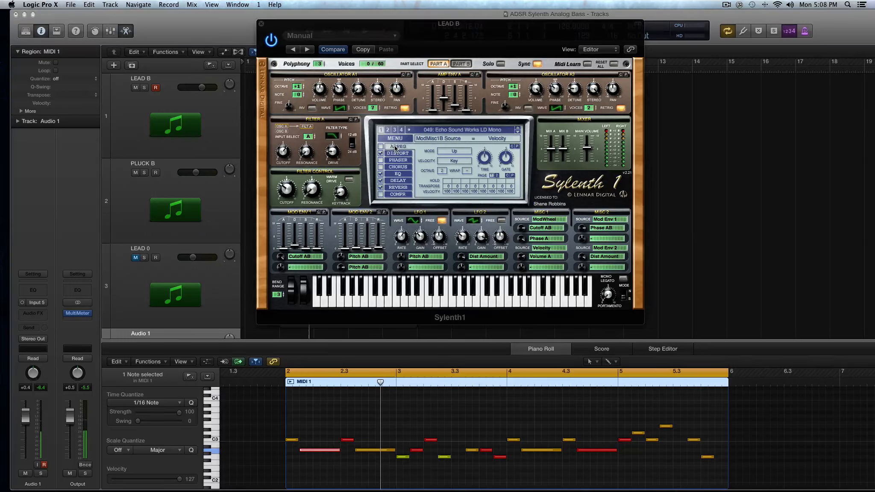
{"action": "left_click", "coordinate": [380, 146]}
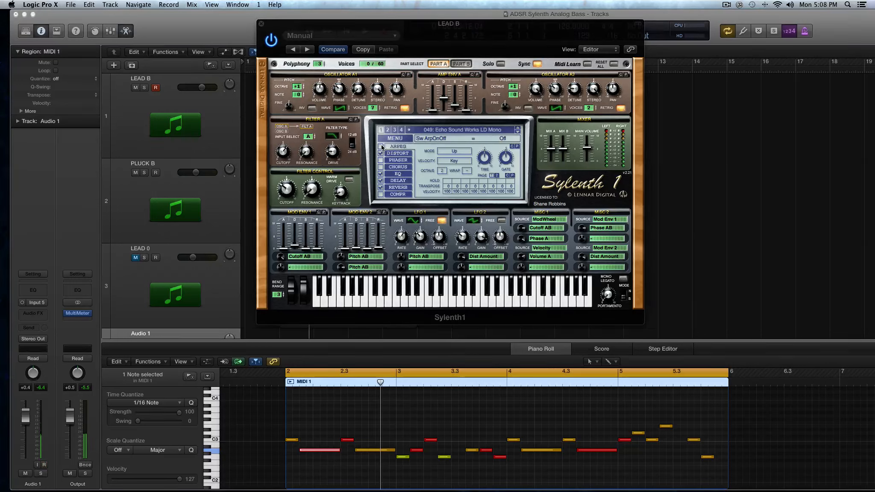